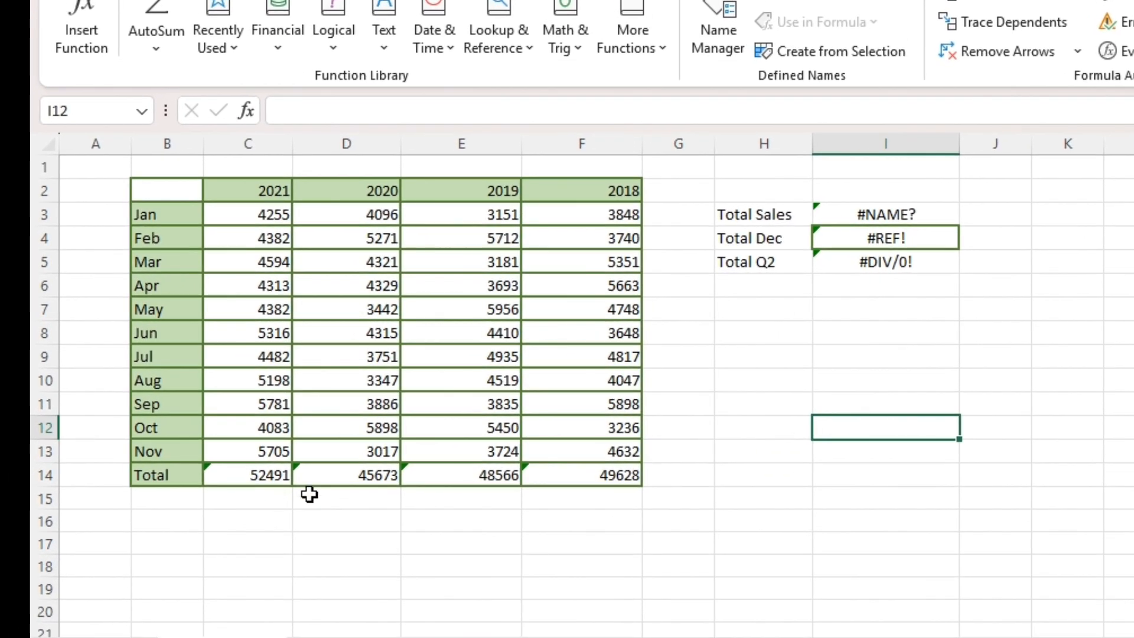
- Review the error-warning options on the 2021 total in C14 and compare them with the year headers in C2:F2
drag(235, 480, 585, 476)
click(269, 480)
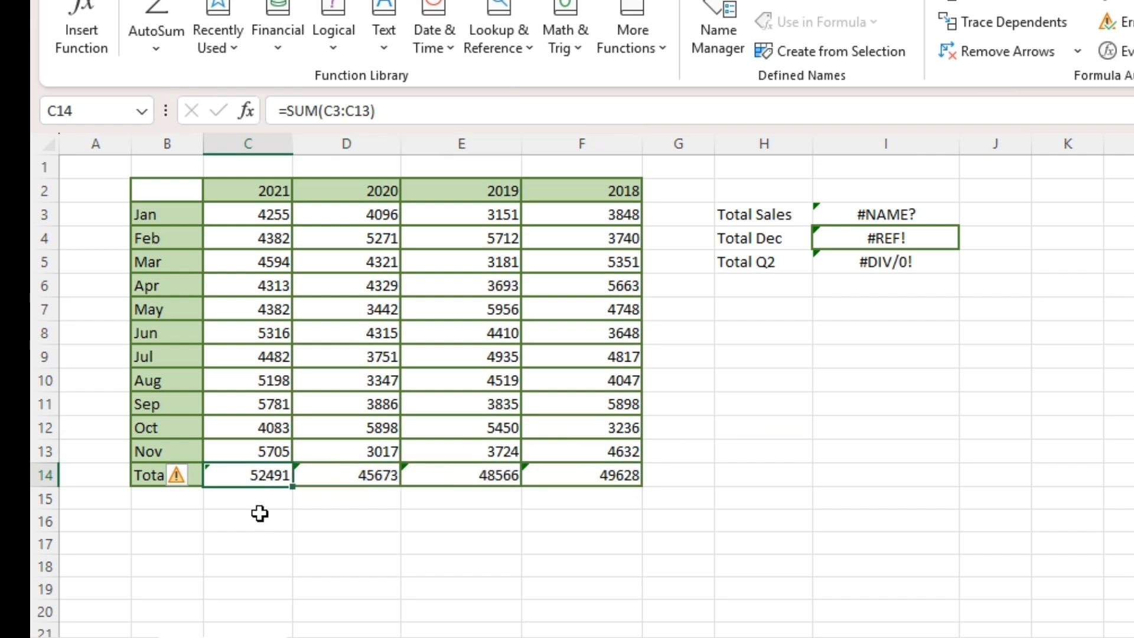
click(260, 513)
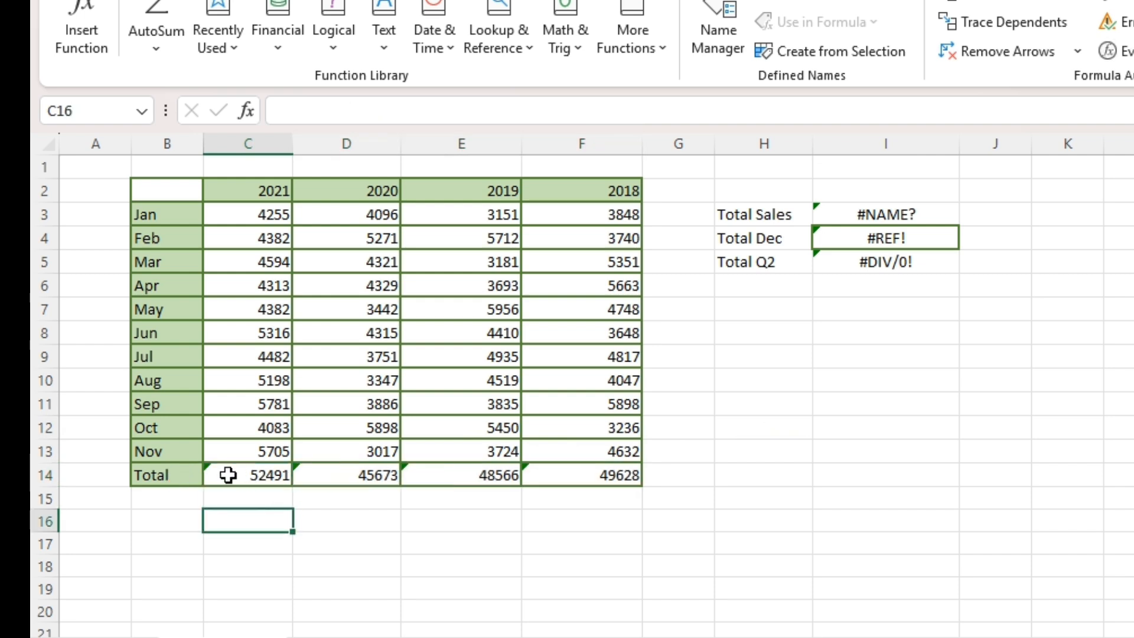
click(228, 475)
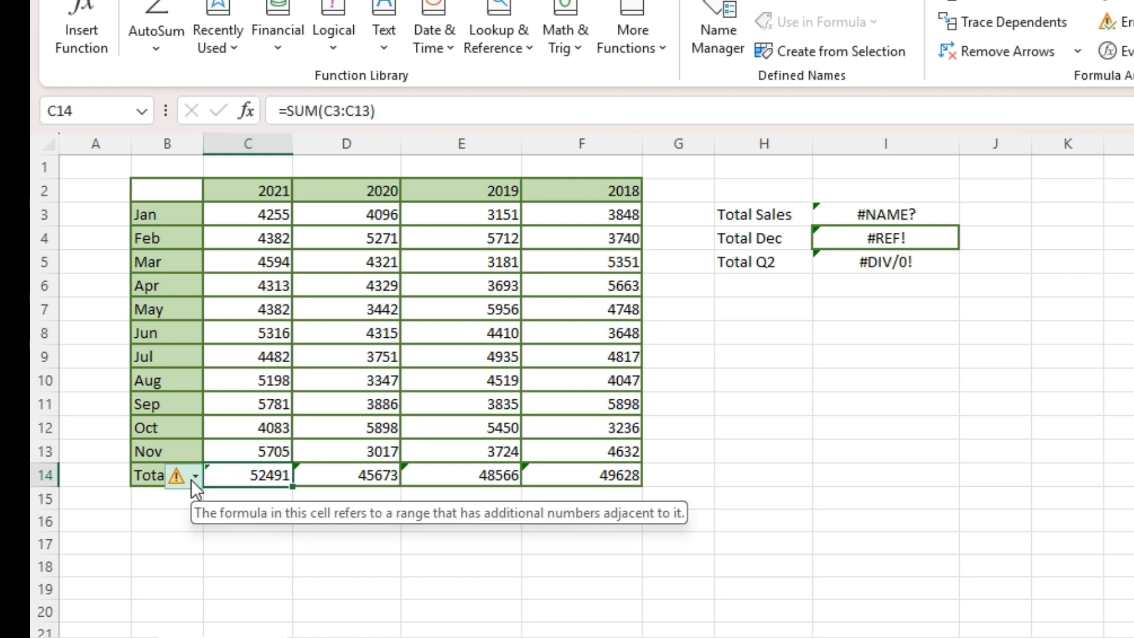
click(192, 479)
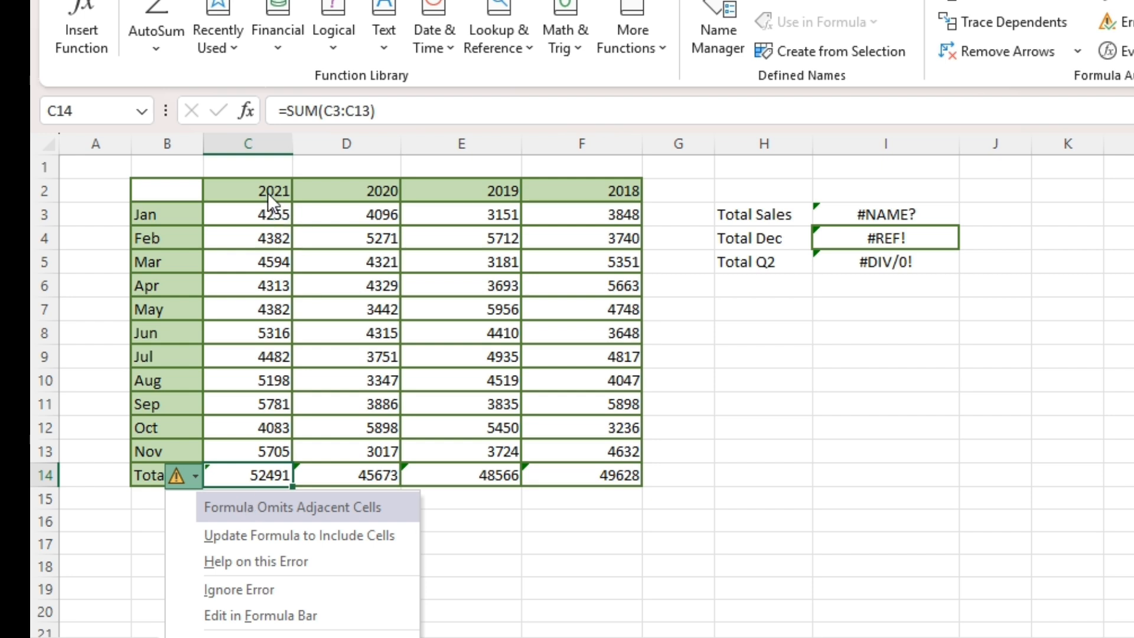
drag(268, 192, 566, 191)
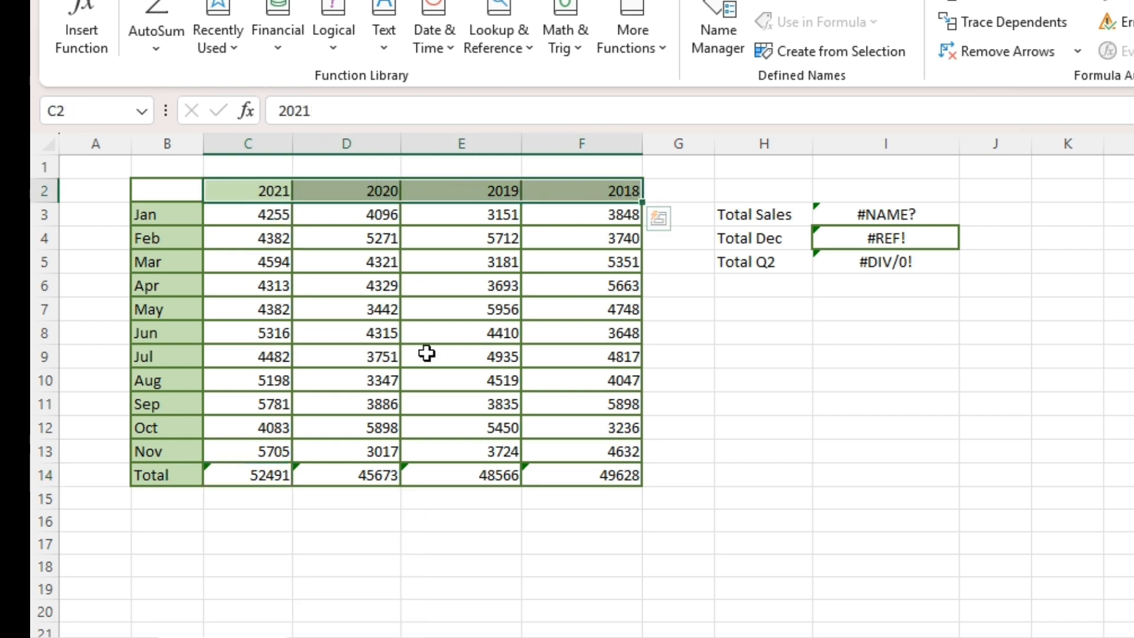
drag(271, 190, 572, 190)
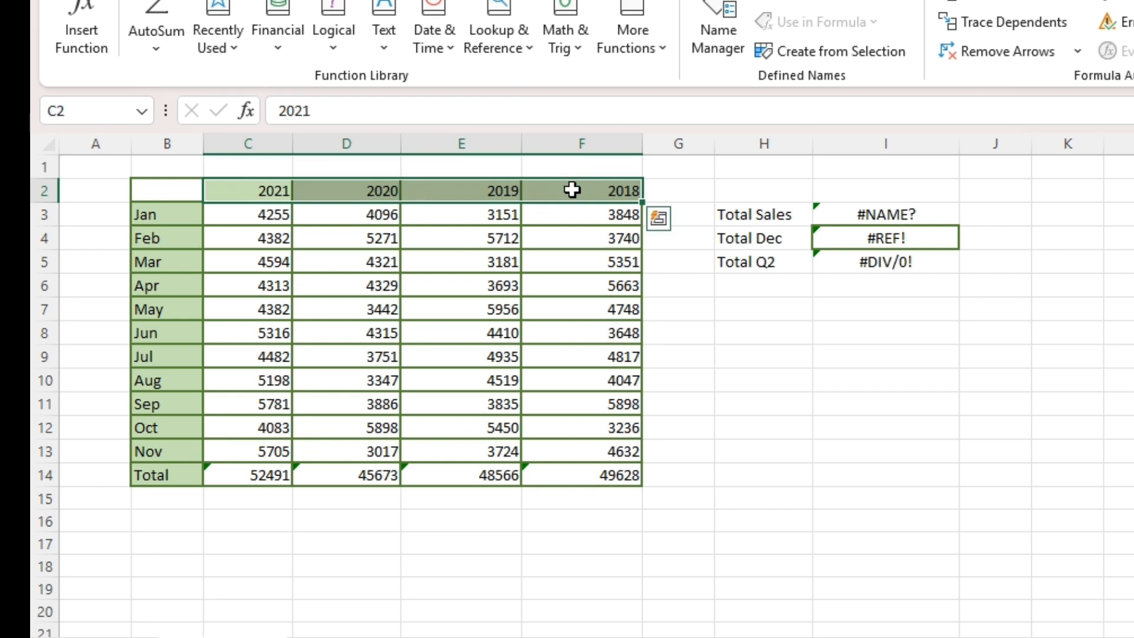
click(247, 475)
click(190, 477)
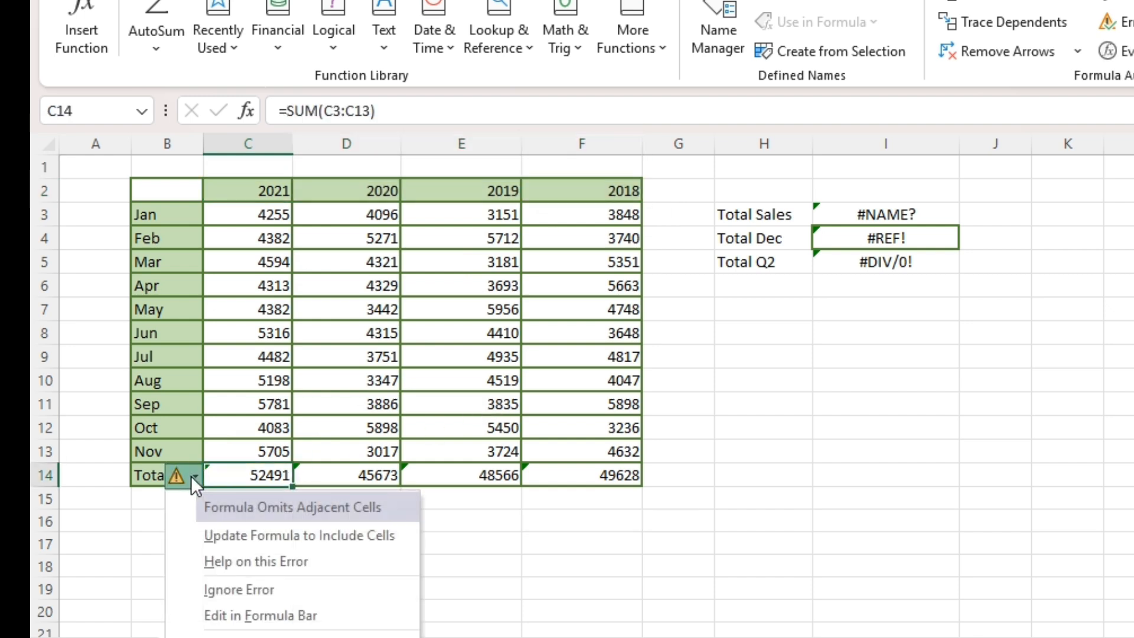
click(247, 475)
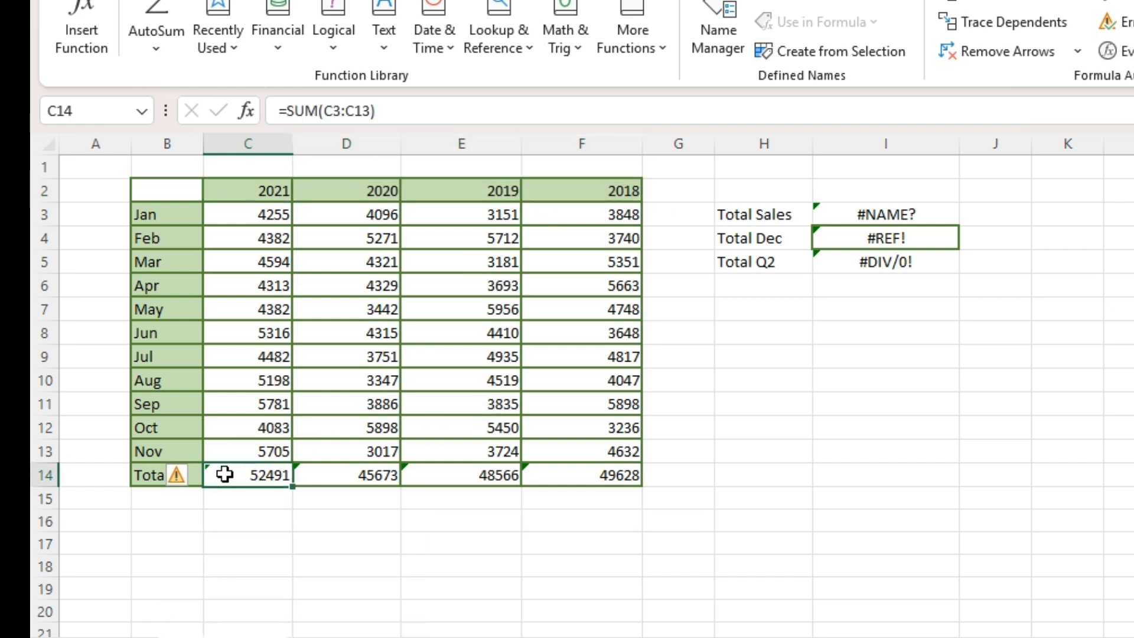
- Ignore the adjacent-cells error for all four yearly totals in C14:F14
drag(225, 475, 605, 472)
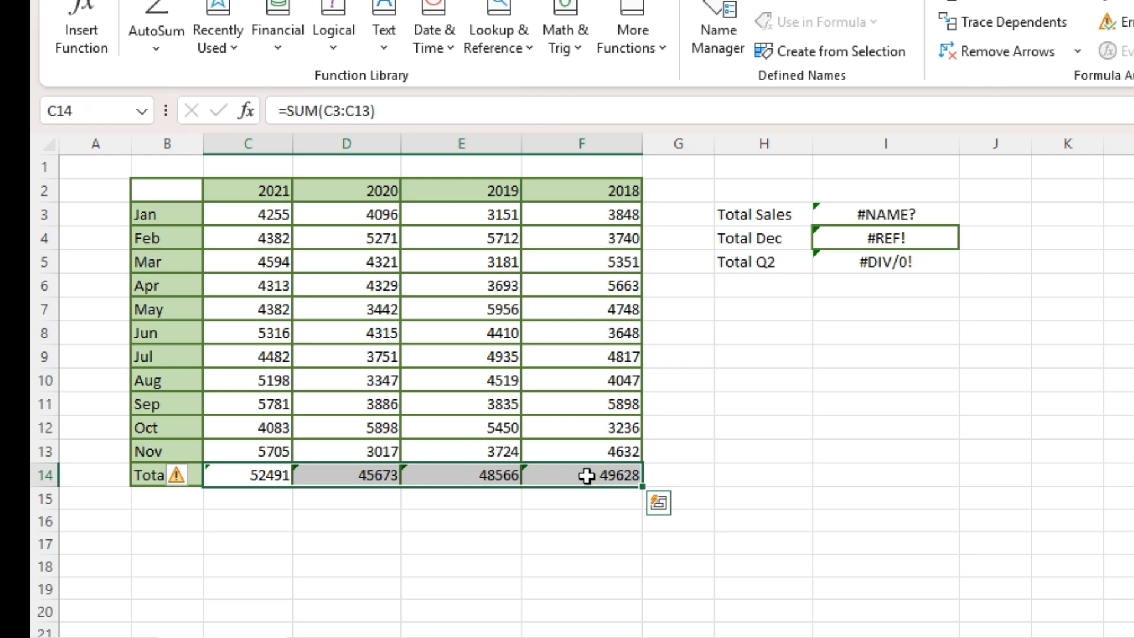
drag(266, 473, 587, 473)
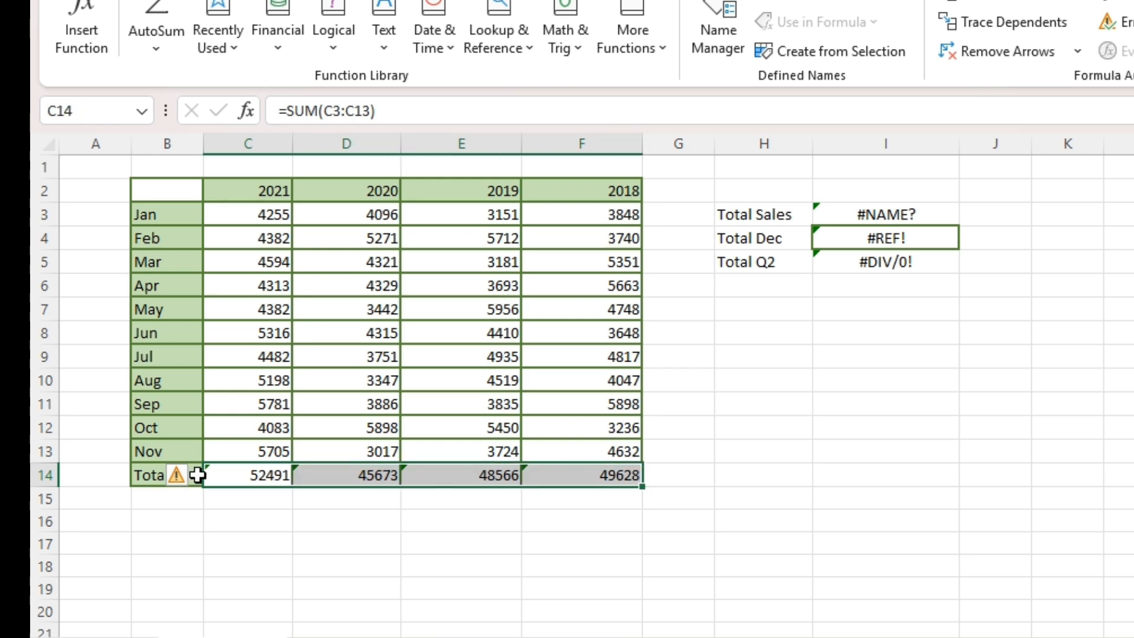
click(196, 476)
click(268, 579)
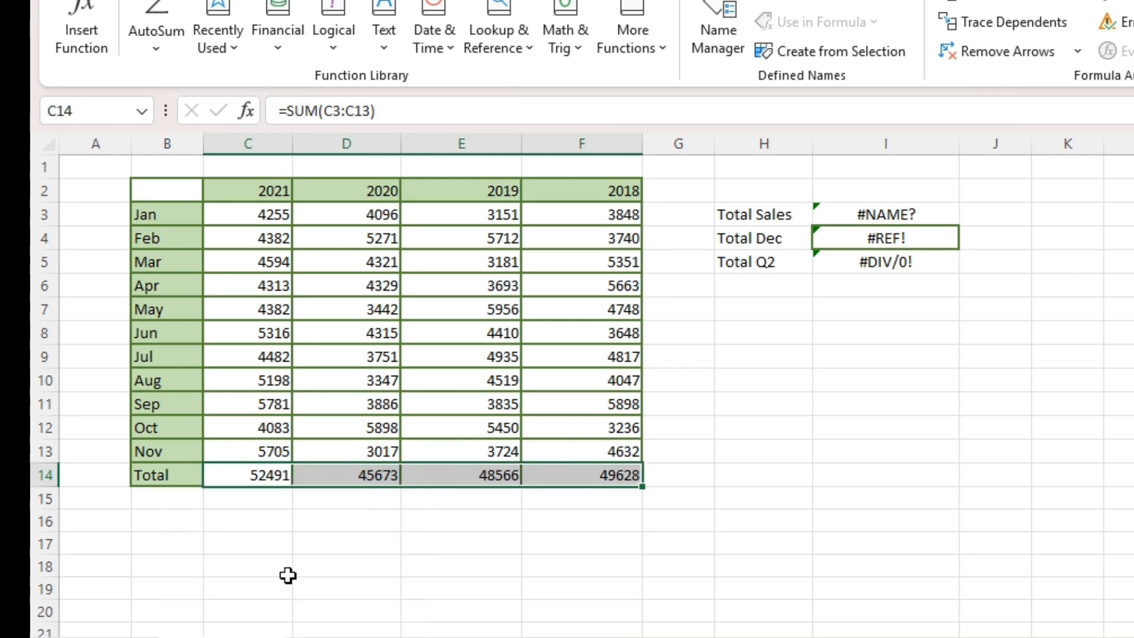
click(631, 520)
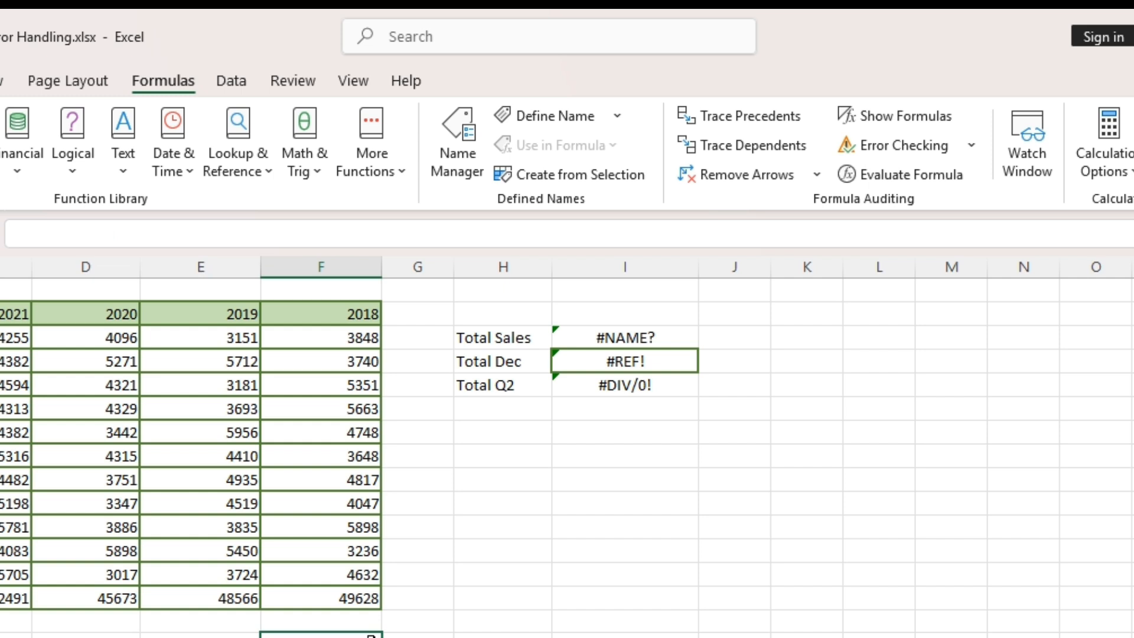
- Inspect the summary error cells and the formula behind Total Sales in I3, leaving the formula as it is
drag(514, 345, 610, 389)
click(719, 390)
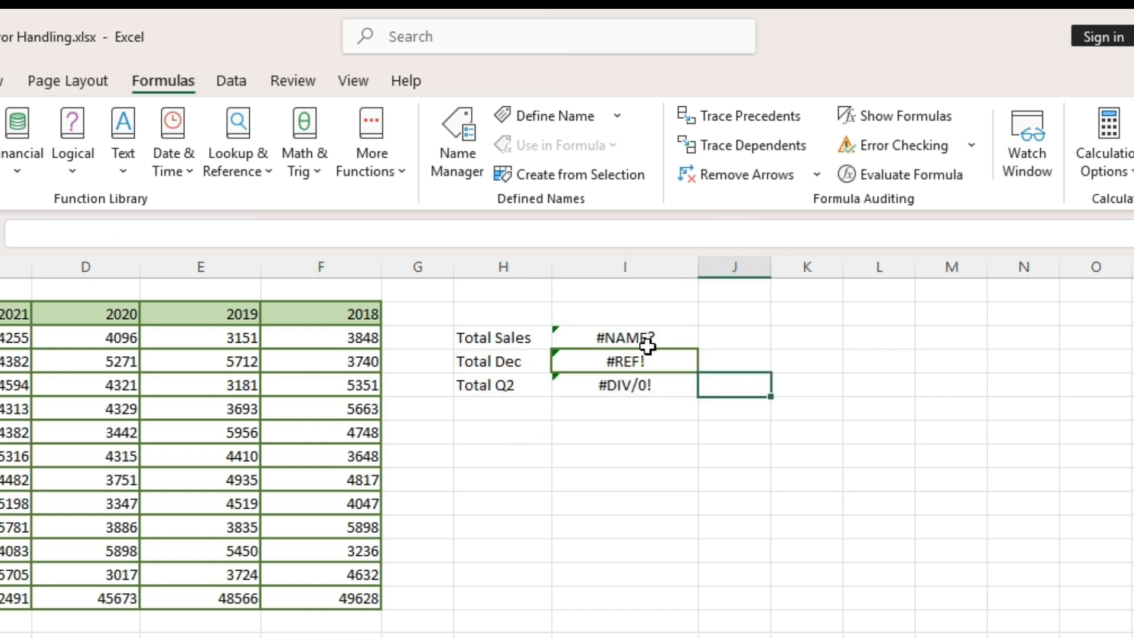
drag(648, 346, 632, 394)
click(655, 417)
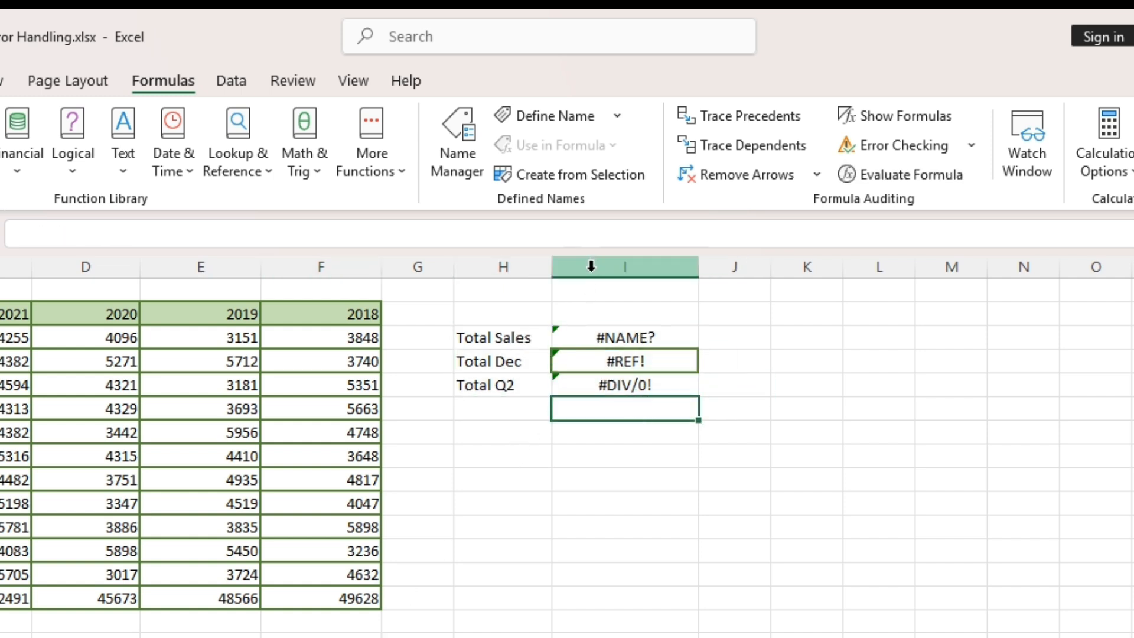
key(Up)
key(Up)
key(Up)
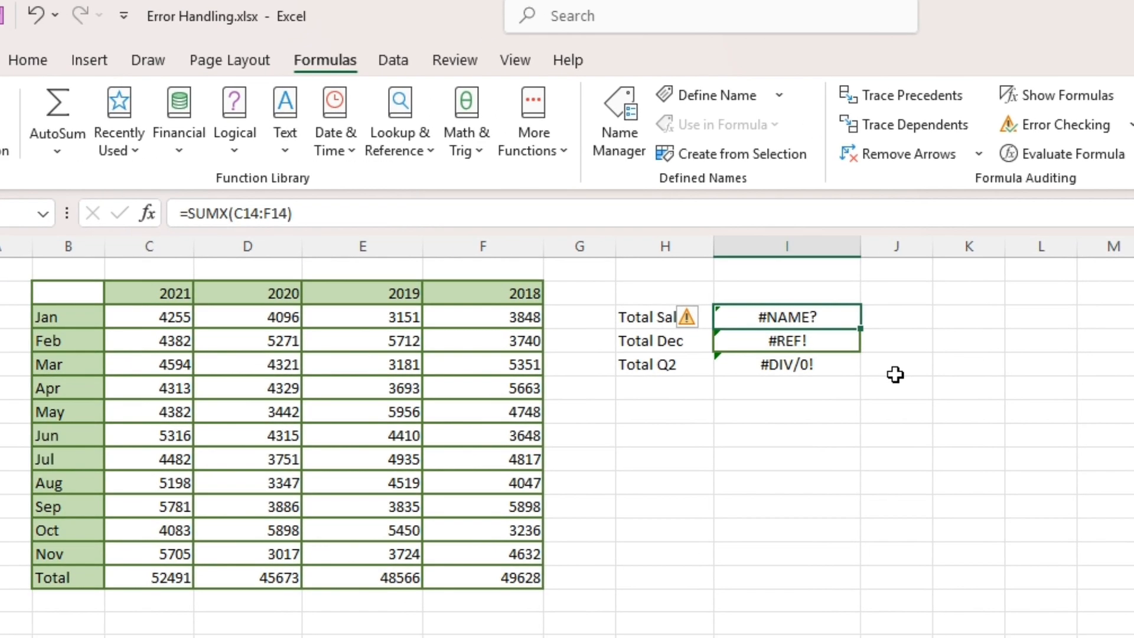
double_click(789, 317)
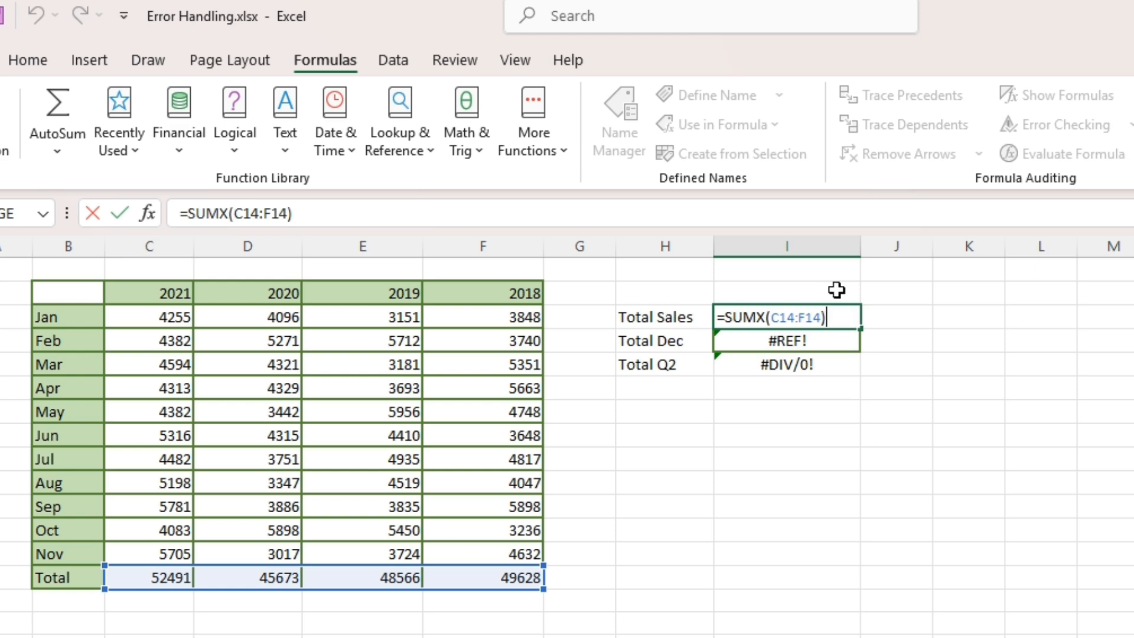
key(ctrl+Return)
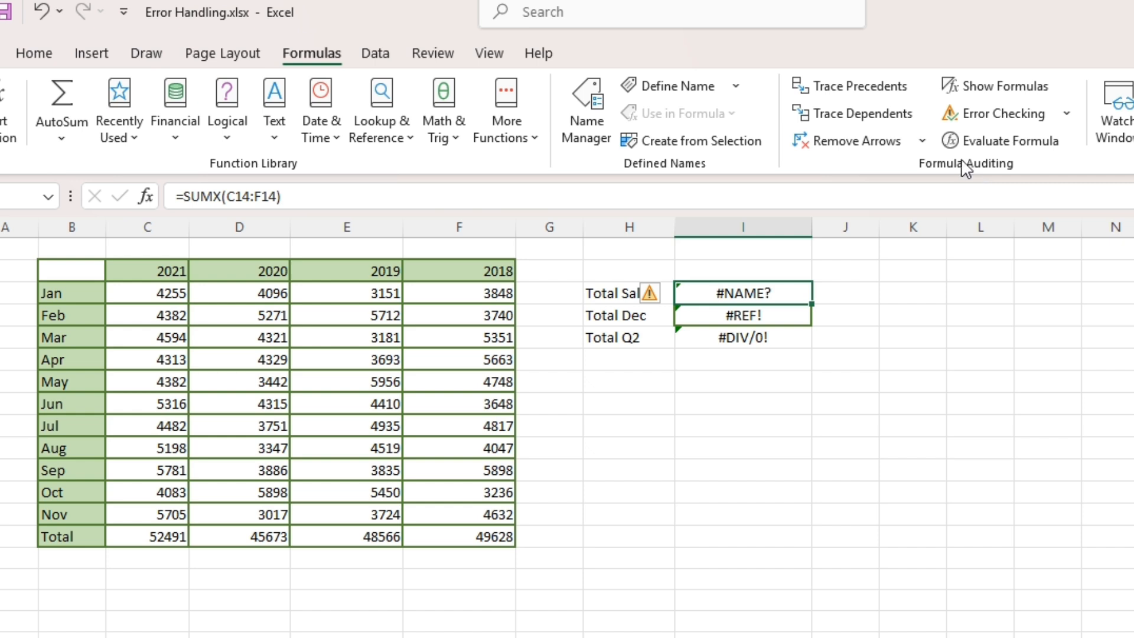
- Trace the precedents of the Total Sales formula in I3, remove the arrows, and check the cell for dependents
click(882, 94)
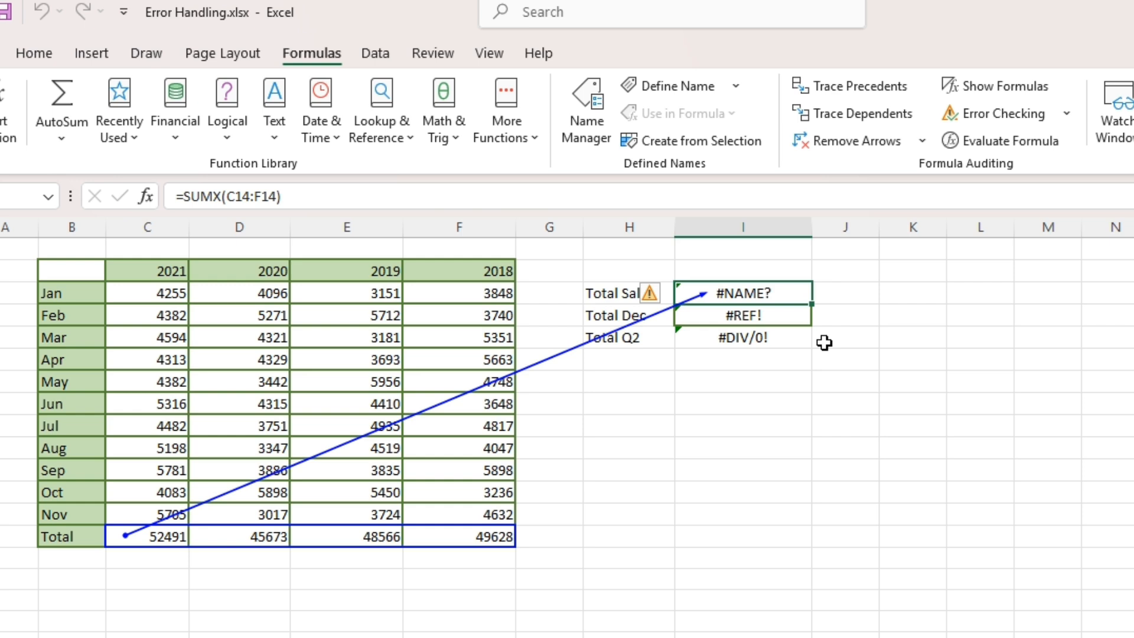
click(856, 141)
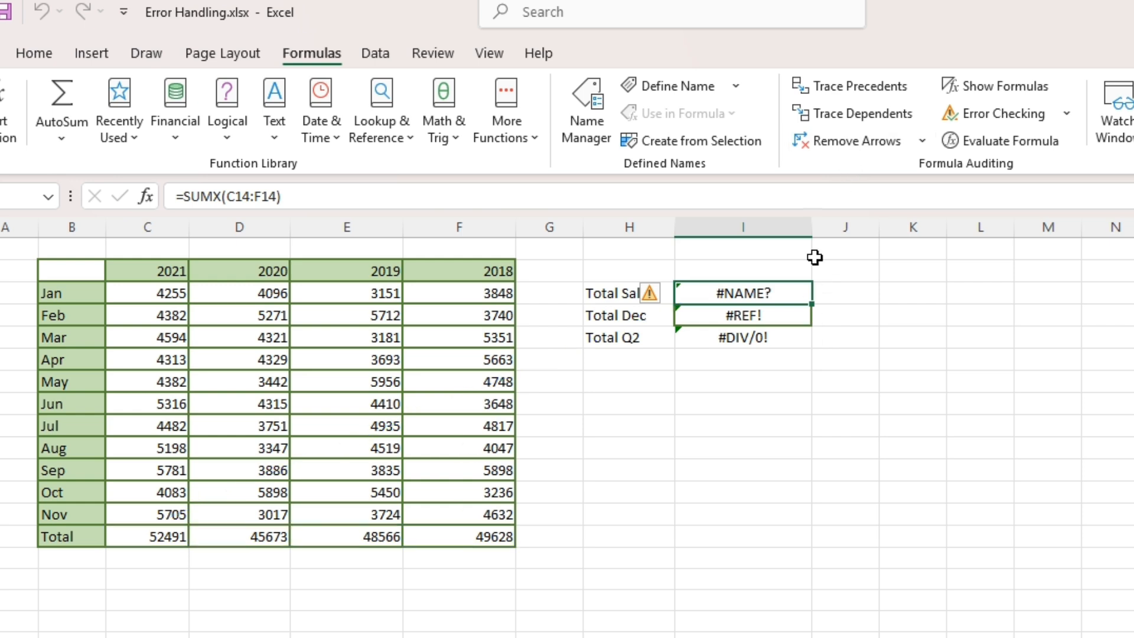
click(878, 114)
mouse_move(641, 350)
mouse_down()
mouse_move(743, 394)
mouse_move(740, 378)
mouse_up()
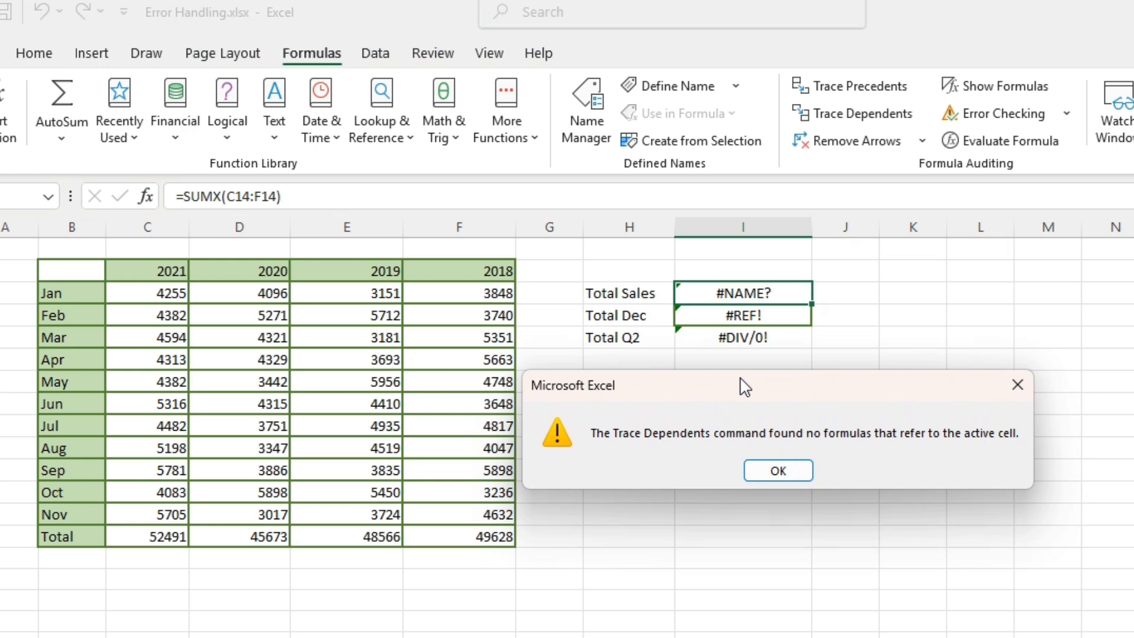
click(755, 471)
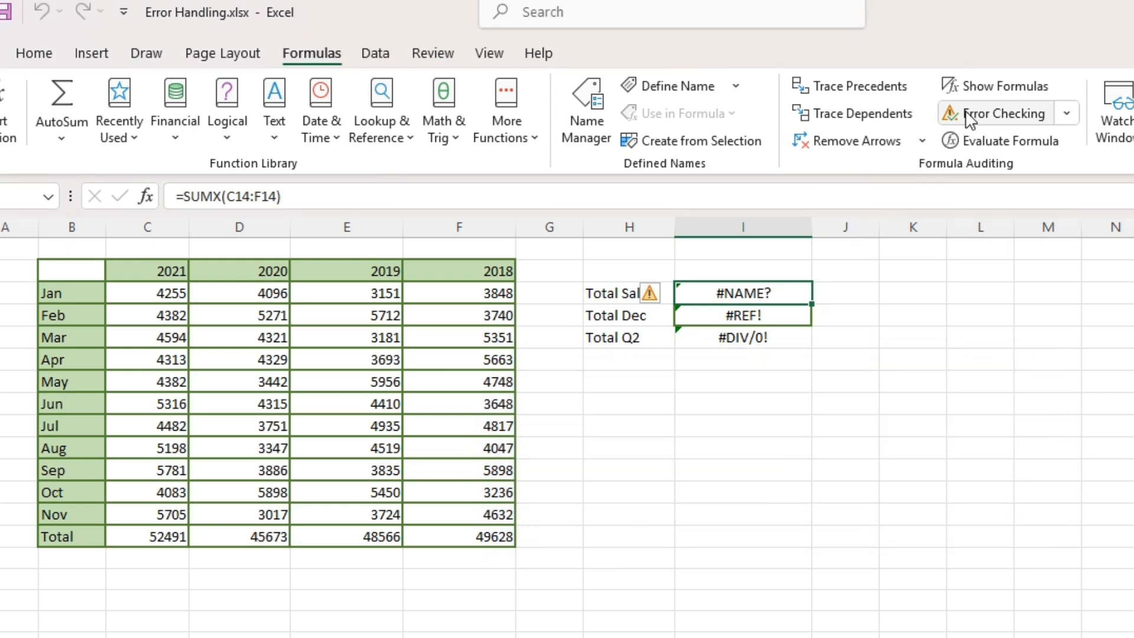
- Show the sheet's formulas to review the yearly totals and summary cells, and switch back to displaying results
click(1011, 88)
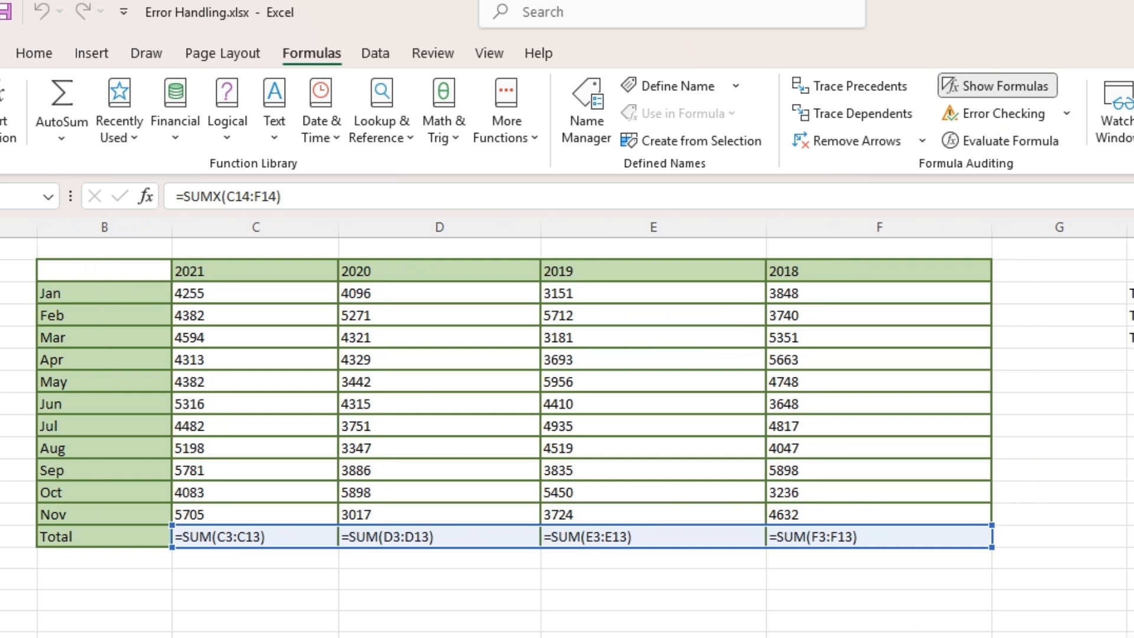
scroll(567, 425, right, 3)
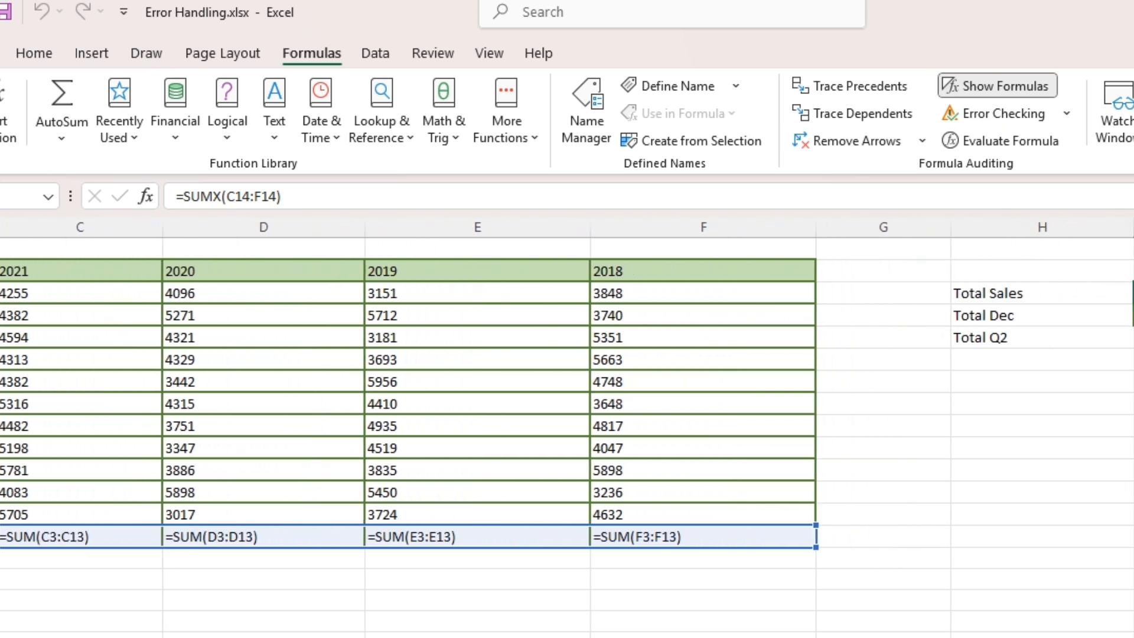
scroll(407, 587, left, 2)
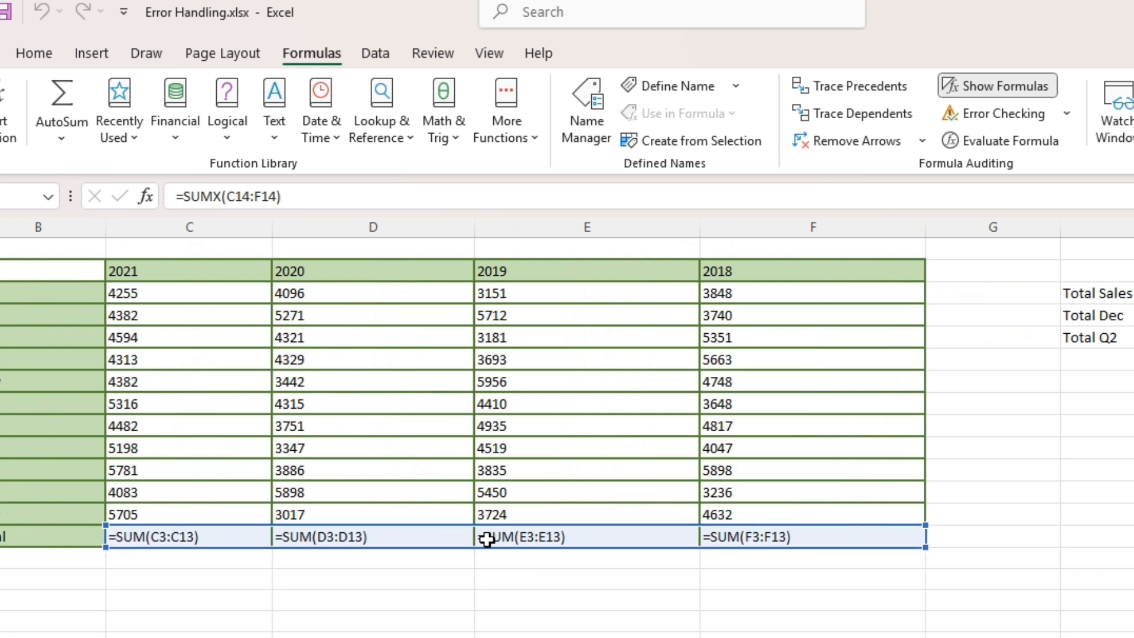
scroll(488, 539, left, 2)
scroll(567, 425, right, 4)
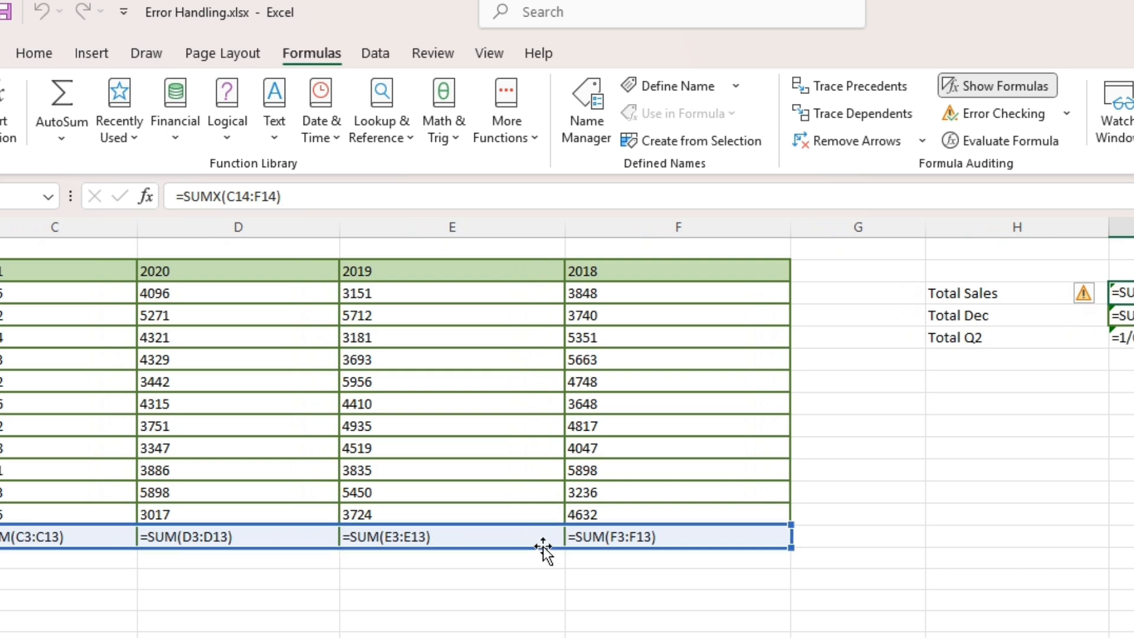
click(997, 87)
scroll(983, 499, left, 2)
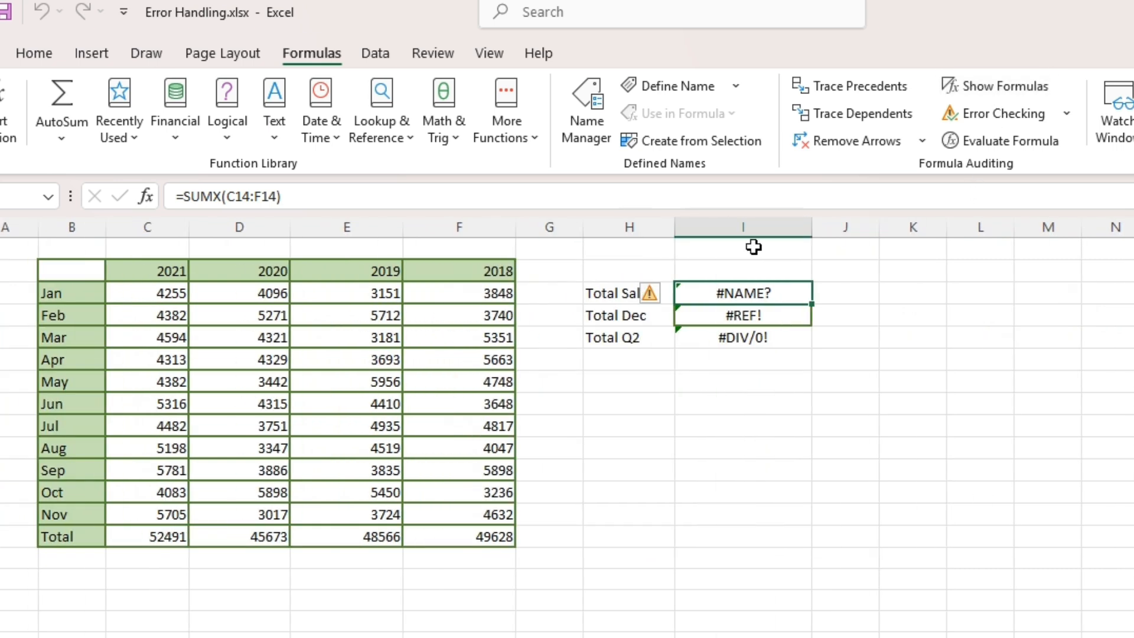
click(980, 87)
click(997, 87)
- Run Error Checking on the Total Sales formula in I3 and move its dialog clear of the sales table
click(761, 336)
click(791, 295)
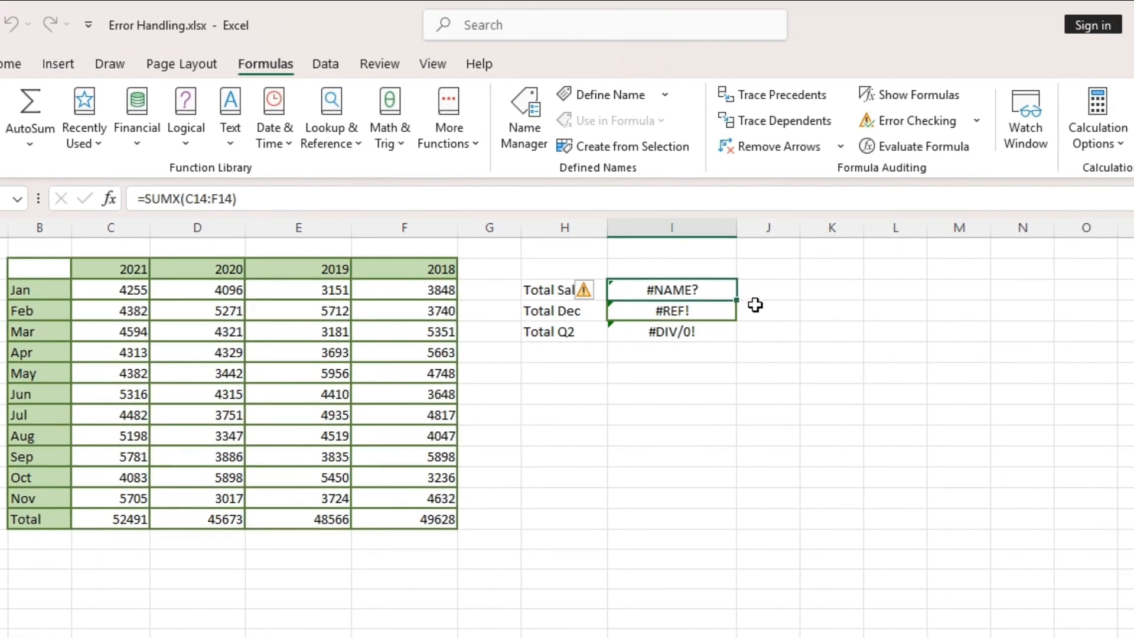
click(1066, 113)
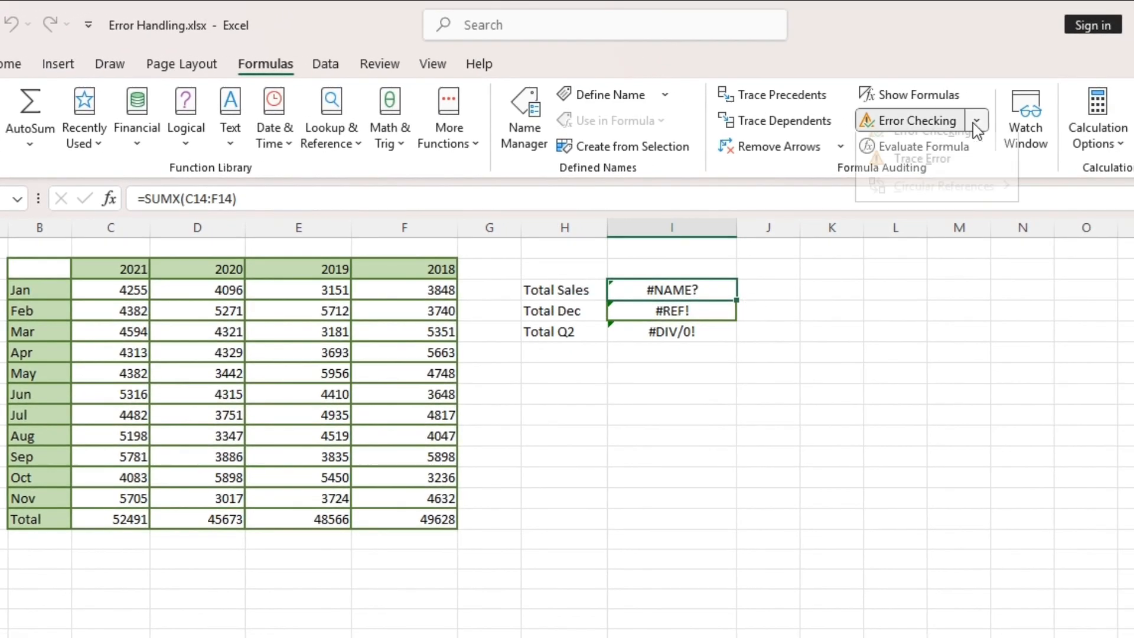
click(957, 147)
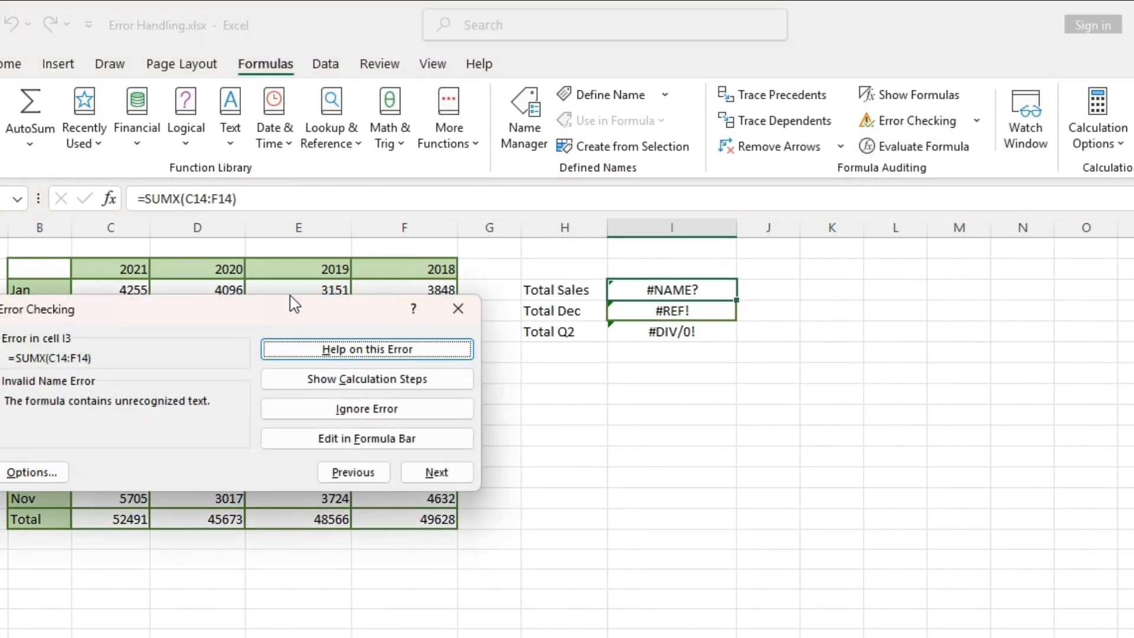
drag(290, 296, 777, 378)
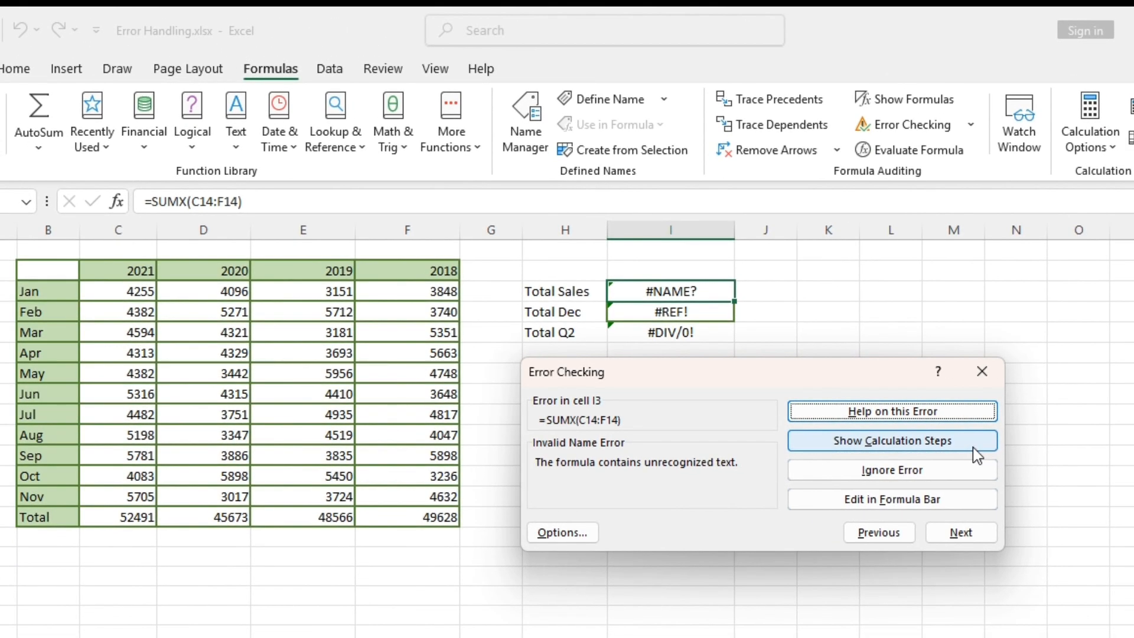
- Show the calculation steps for the I3 error, evaluate the SUMX formula repeatedly, and close the evaluation
click(973, 448)
drag(152, 224, 234, 240)
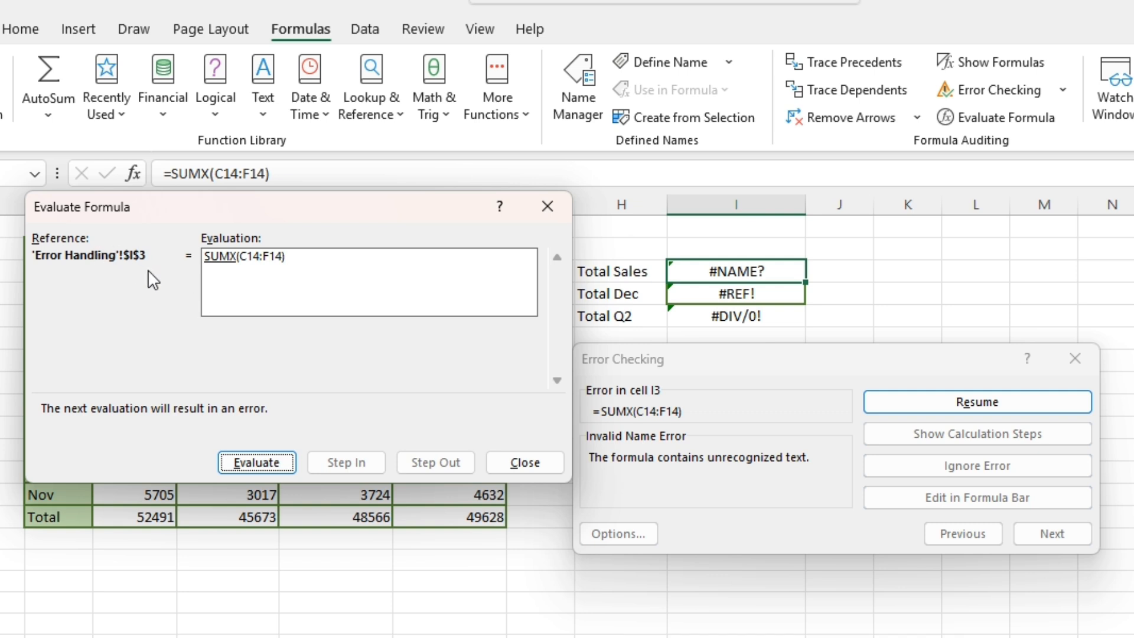
click(285, 462)
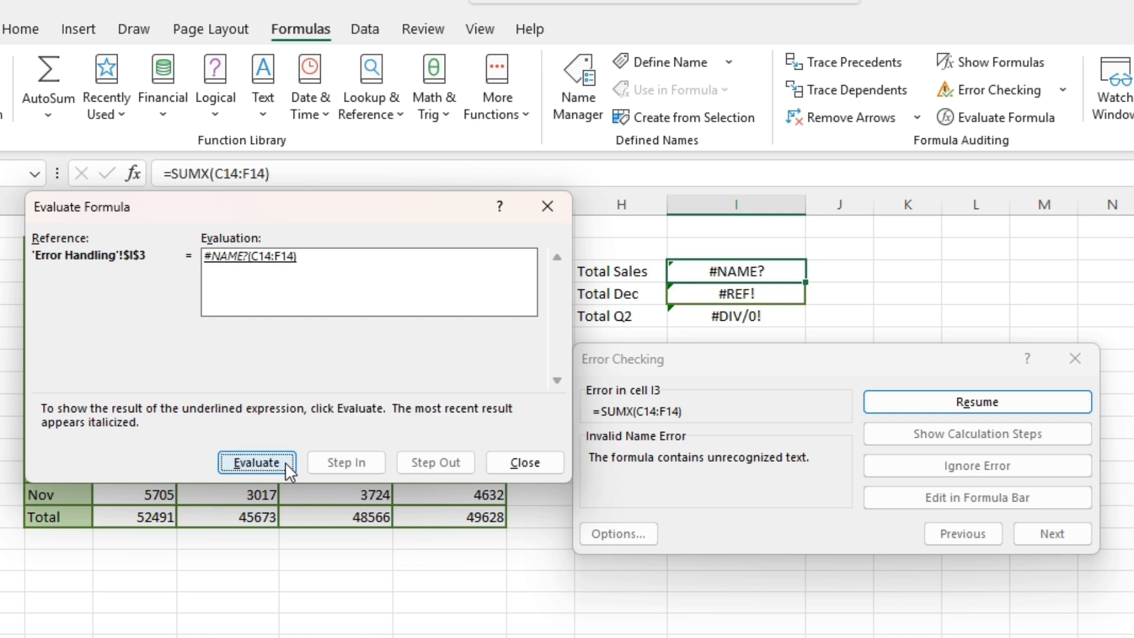
click(284, 461)
click(285, 462)
click(289, 461)
click(289, 462)
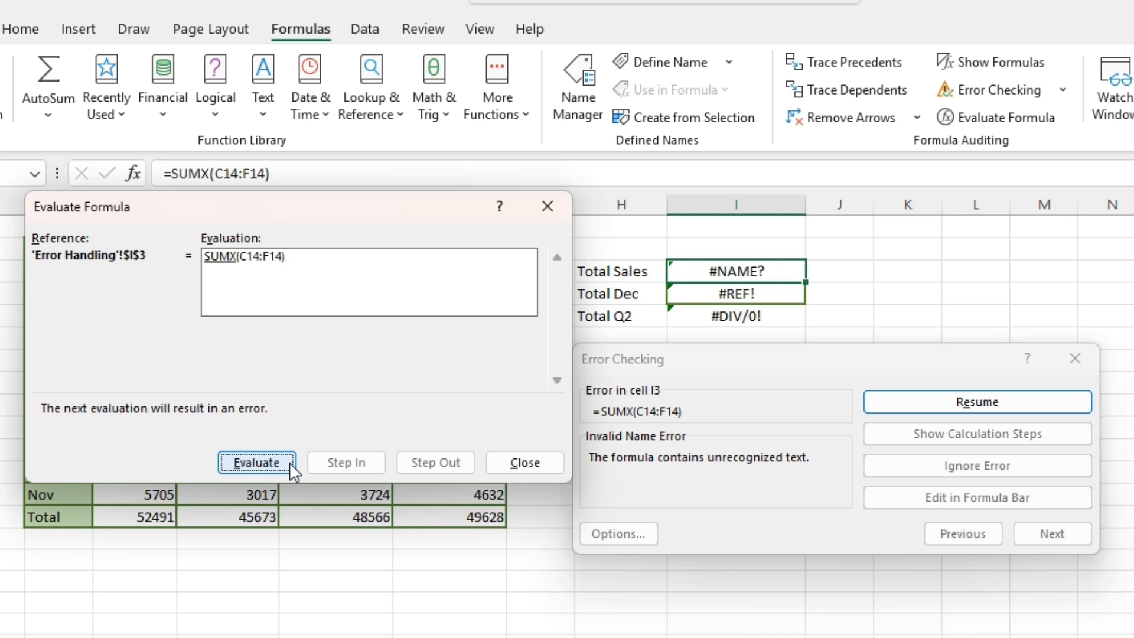
click(289, 462)
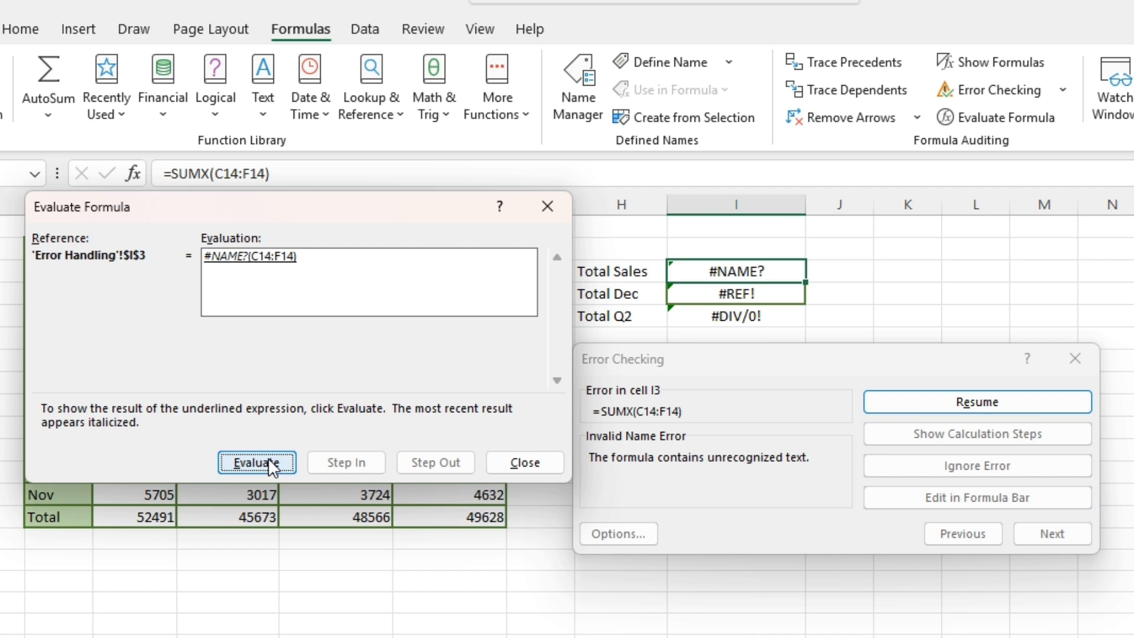
click(499, 467)
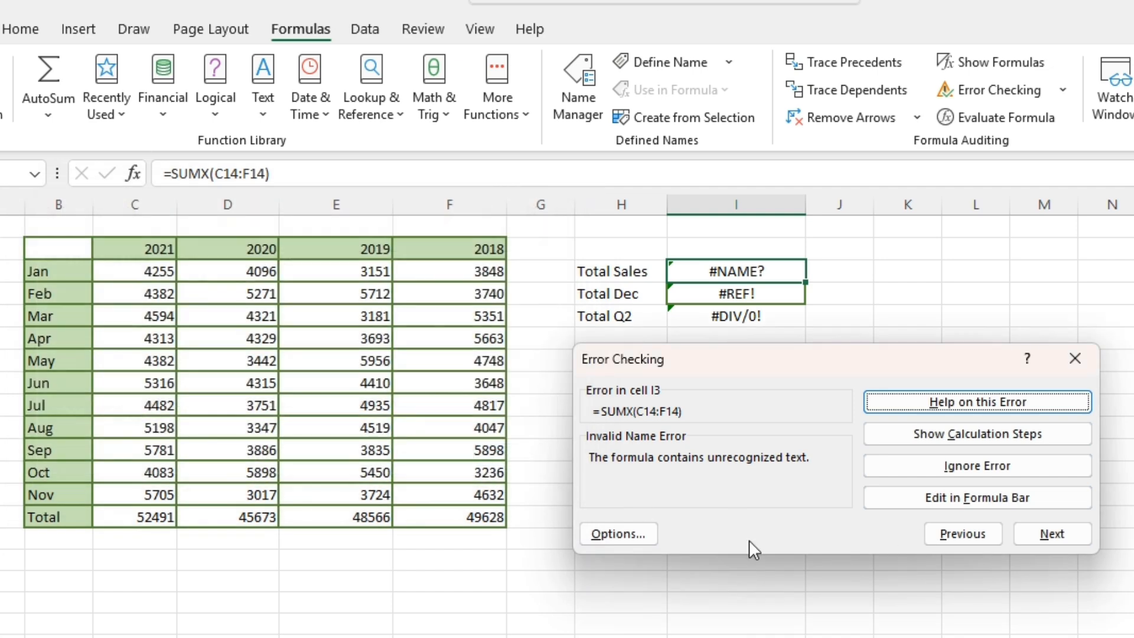
- Close the error check and correct the misspelled SUMX function in the Total Sales formula in I3 to SUM
click(1072, 357)
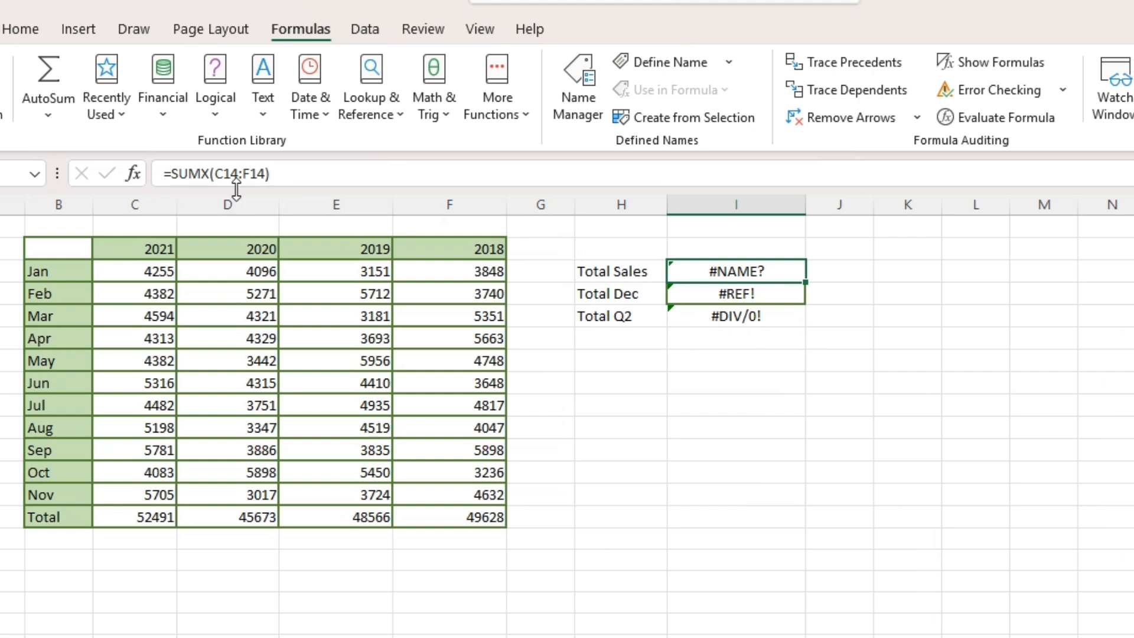
double_click(710, 271)
key(BackSpace)
key(Return)
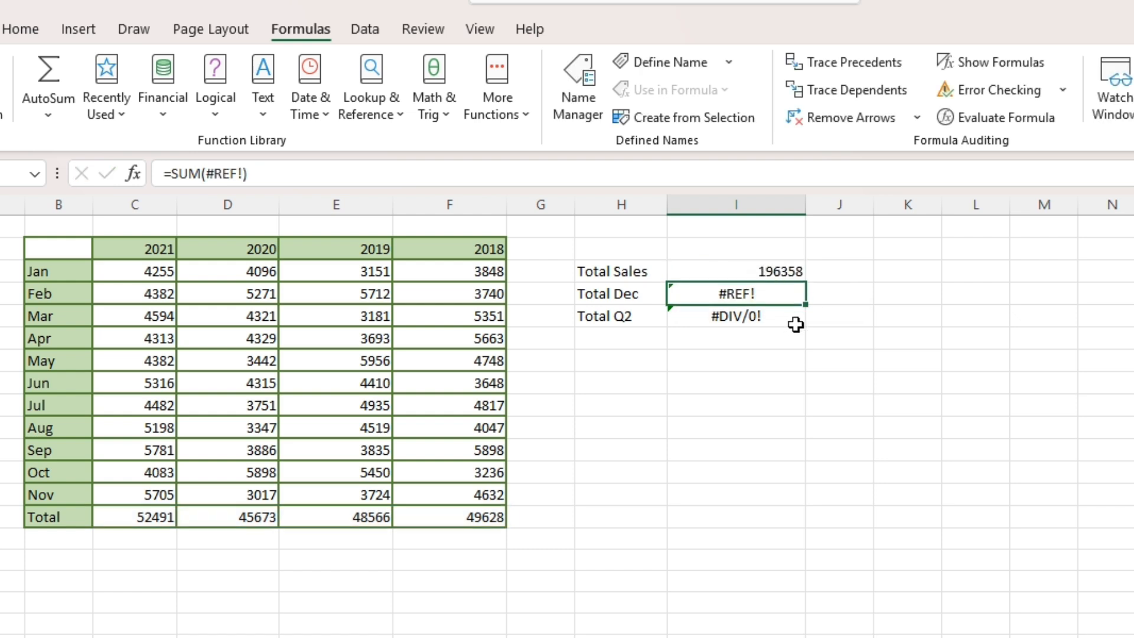
- Inspect the formulas behind the errors in the Total Q2 and Total Dec cells, leaving both unchanged
click(751, 316)
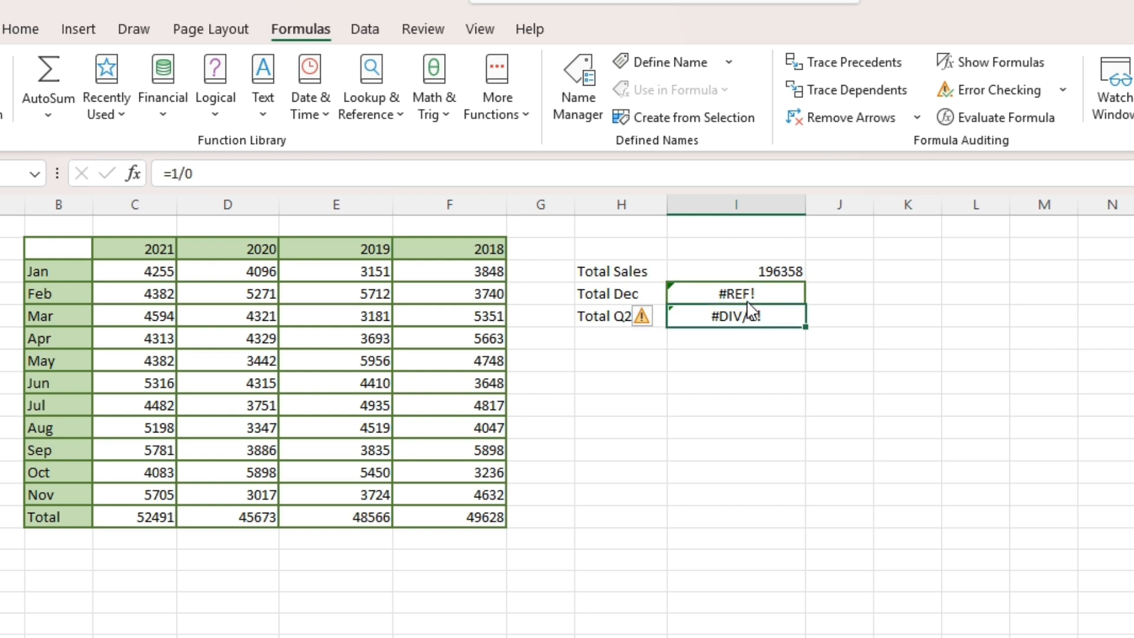
click(744, 296)
double_click(746, 302)
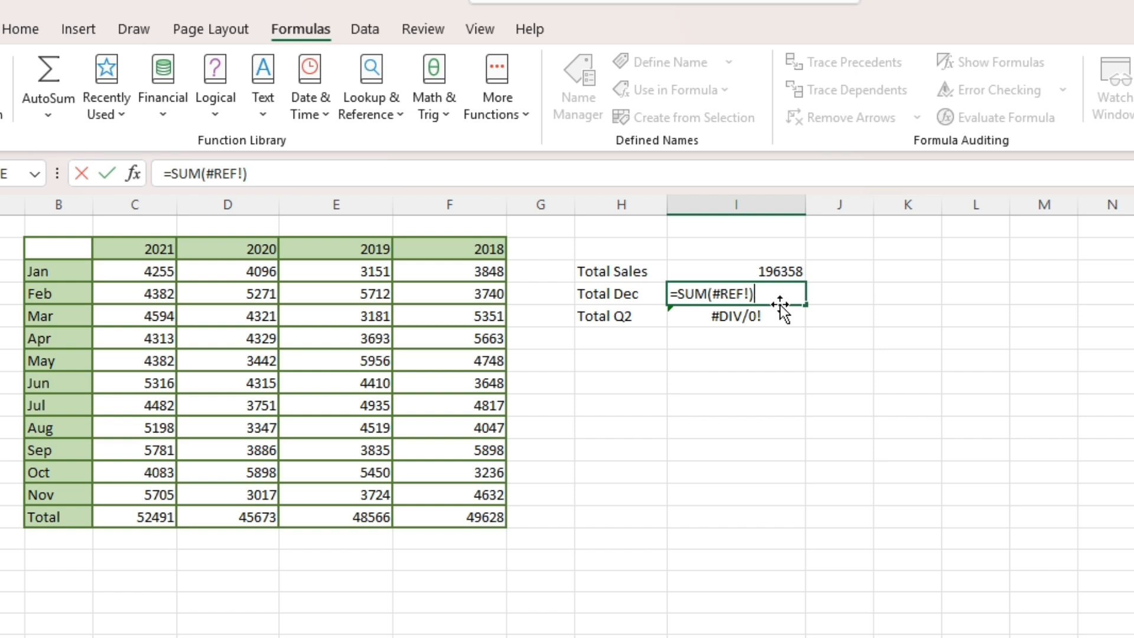
key(ctrl+Return)
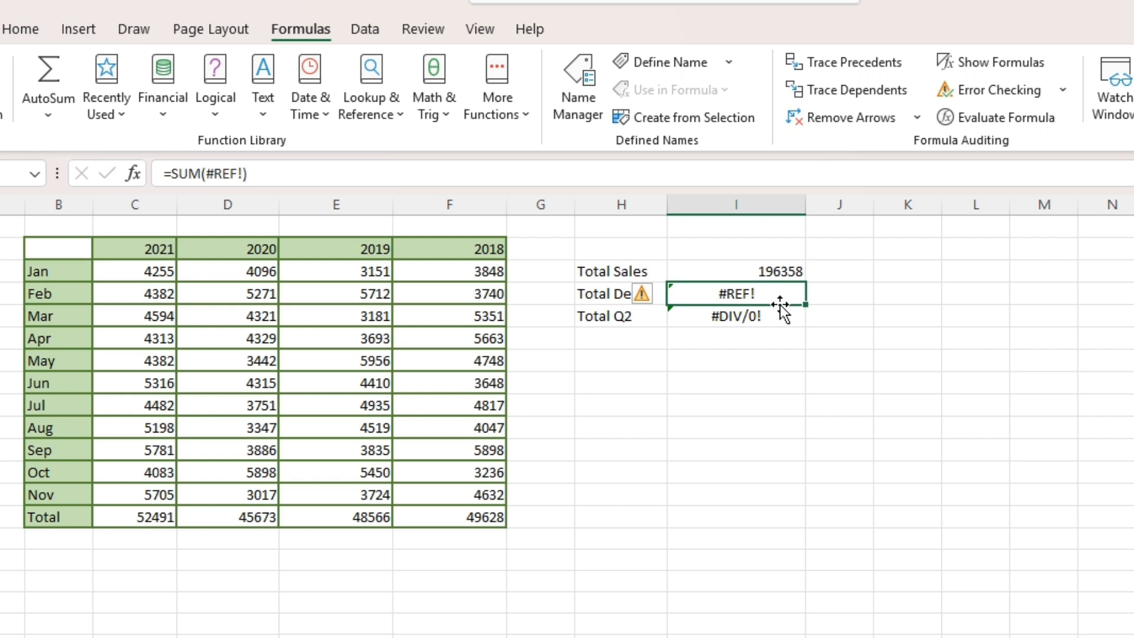
- Open Evaluate Formula for the Total Dec cell I4, move the dialog aside to examine the expression, and close it
click(988, 119)
drag(228, 211, 223, 134)
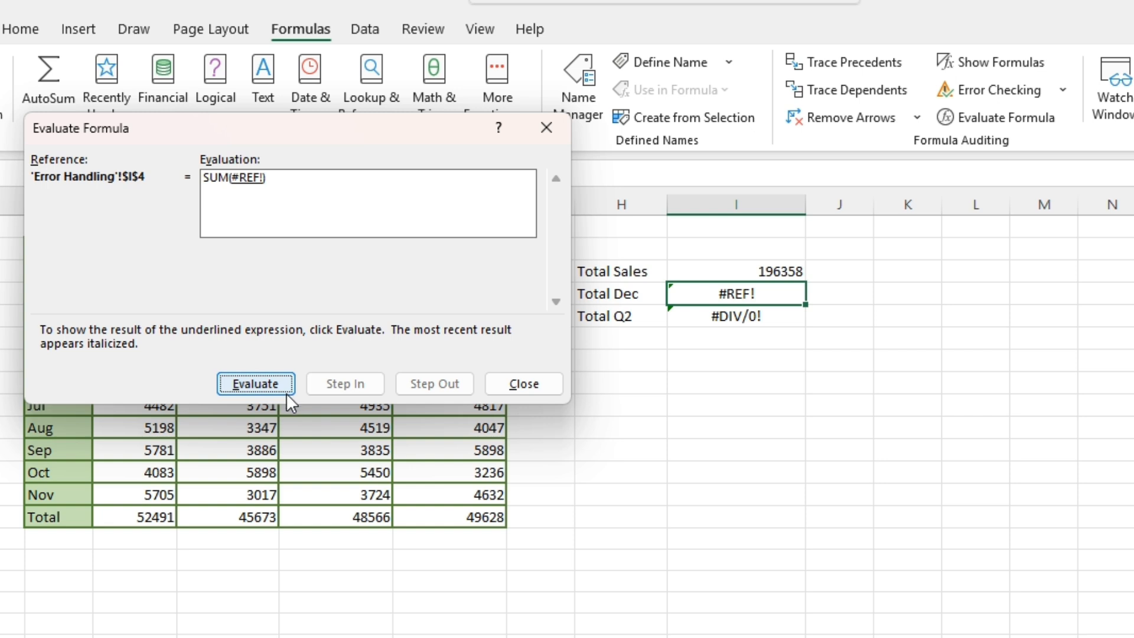
drag(434, 138, 406, 133)
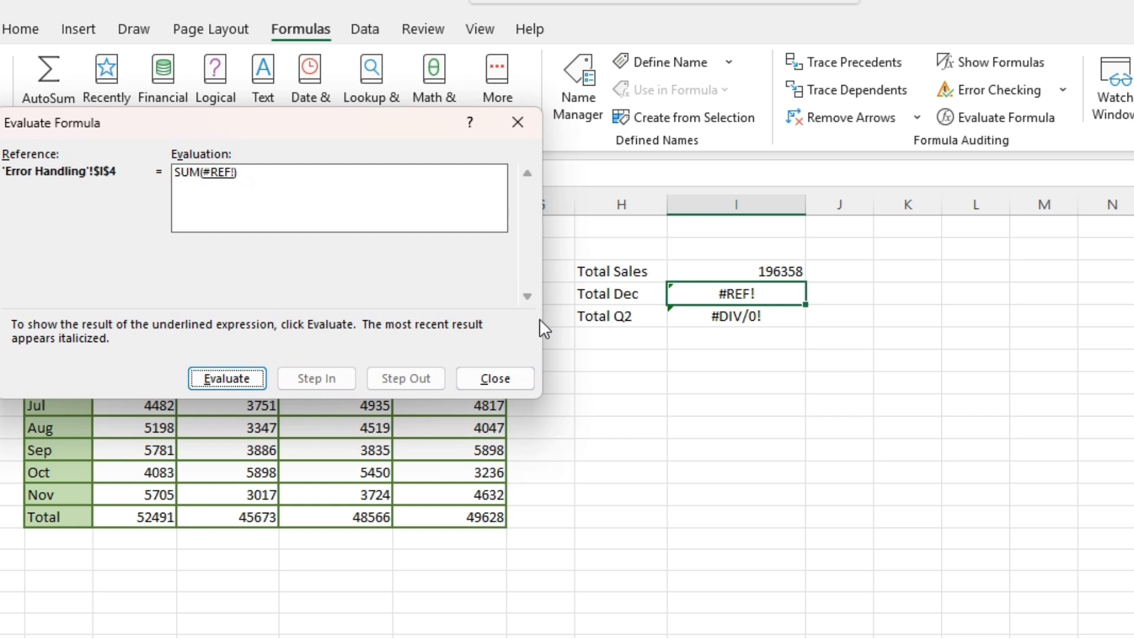
click(490, 378)
- Compare the Total Dec label and its formula with the month rows of the sales table, checking the last months listed
click(626, 299)
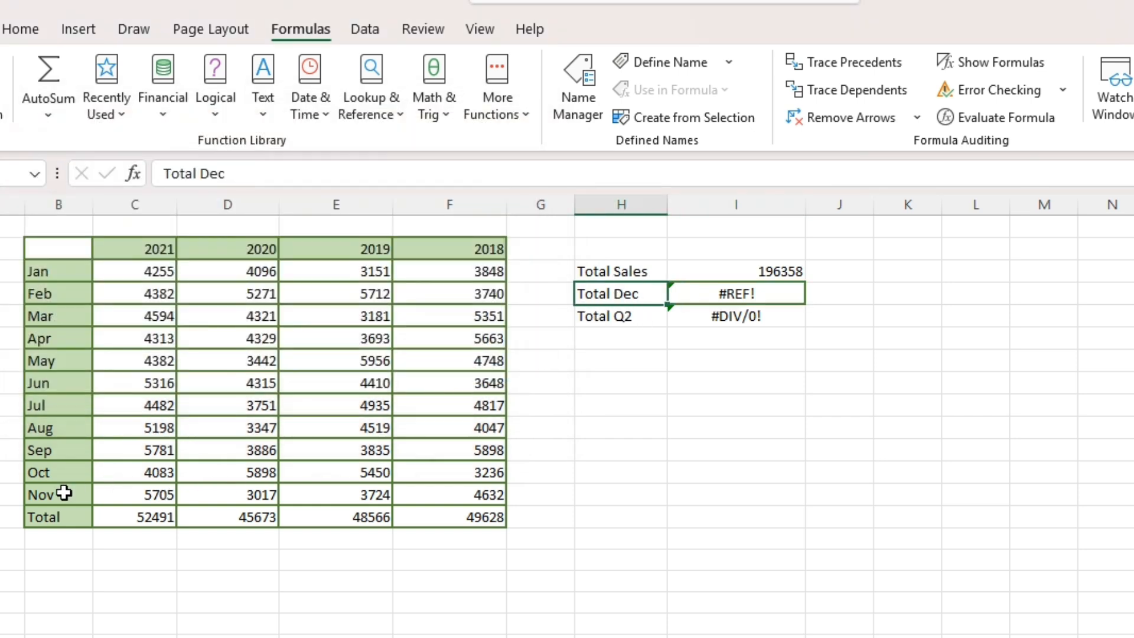
drag(76, 499, 449, 495)
click(227, 516)
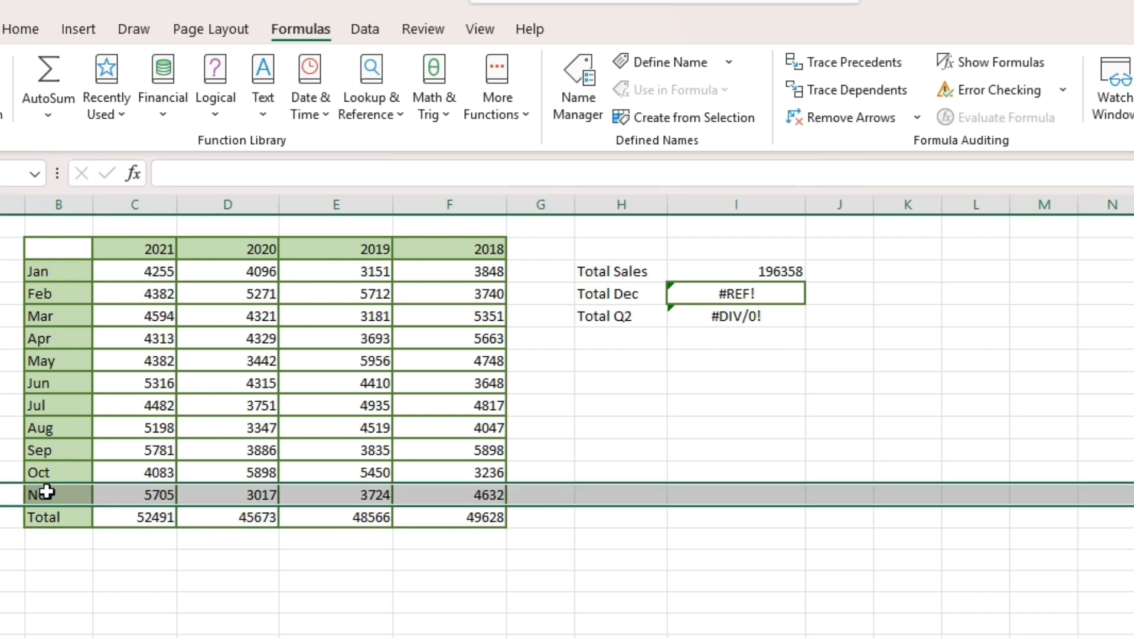
click(46, 516)
drag(50, 269, 56, 496)
click(708, 293)
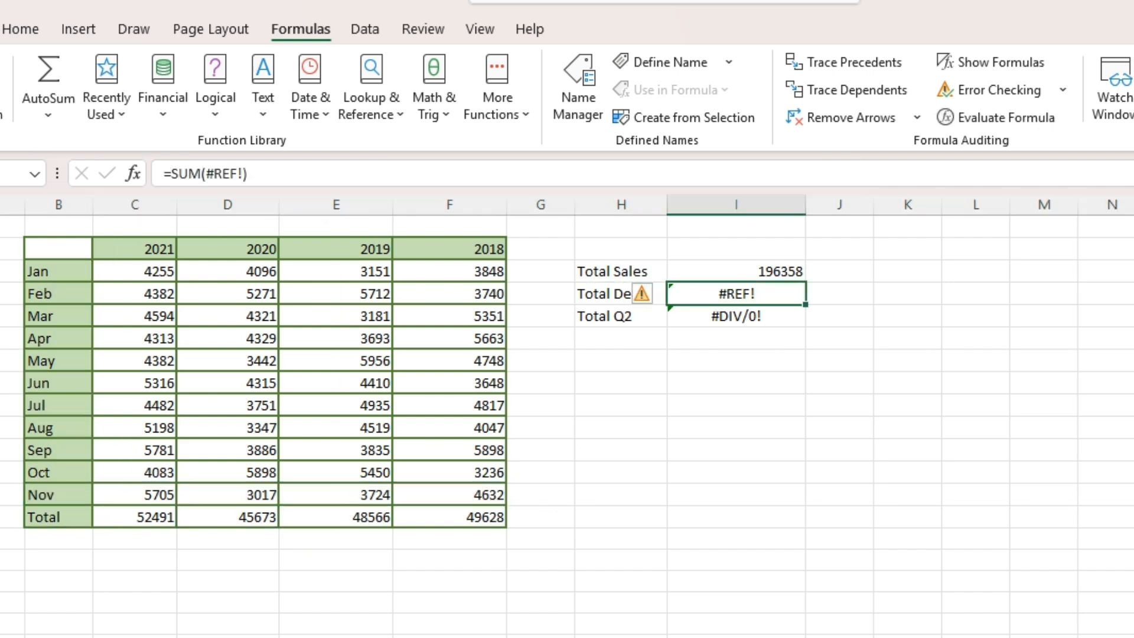
click(1, 495)
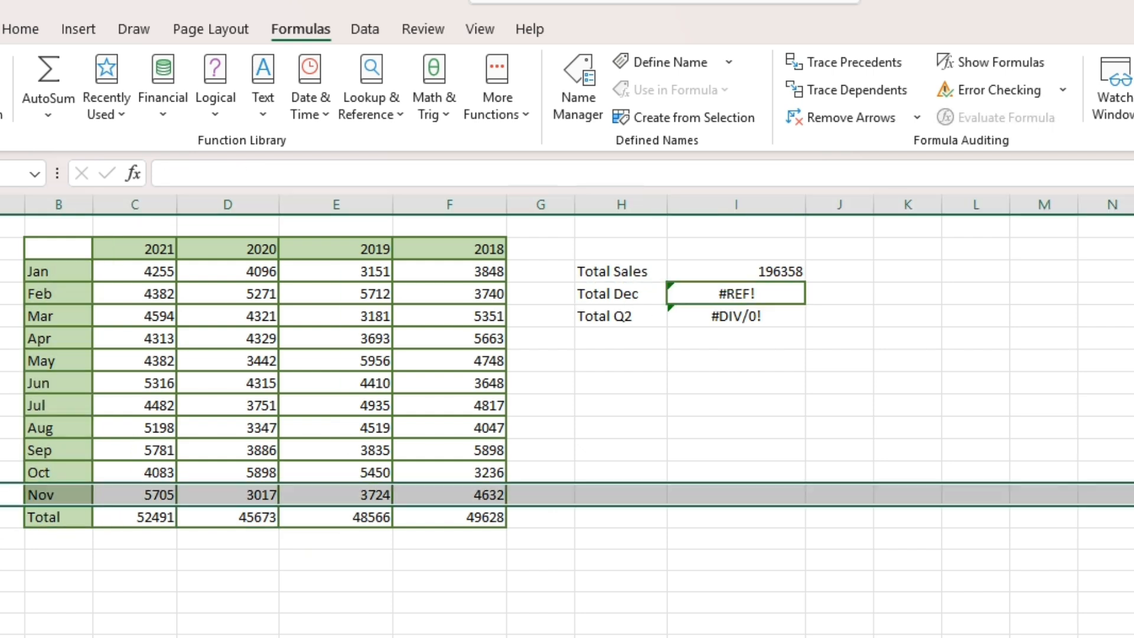
click(79, 477)
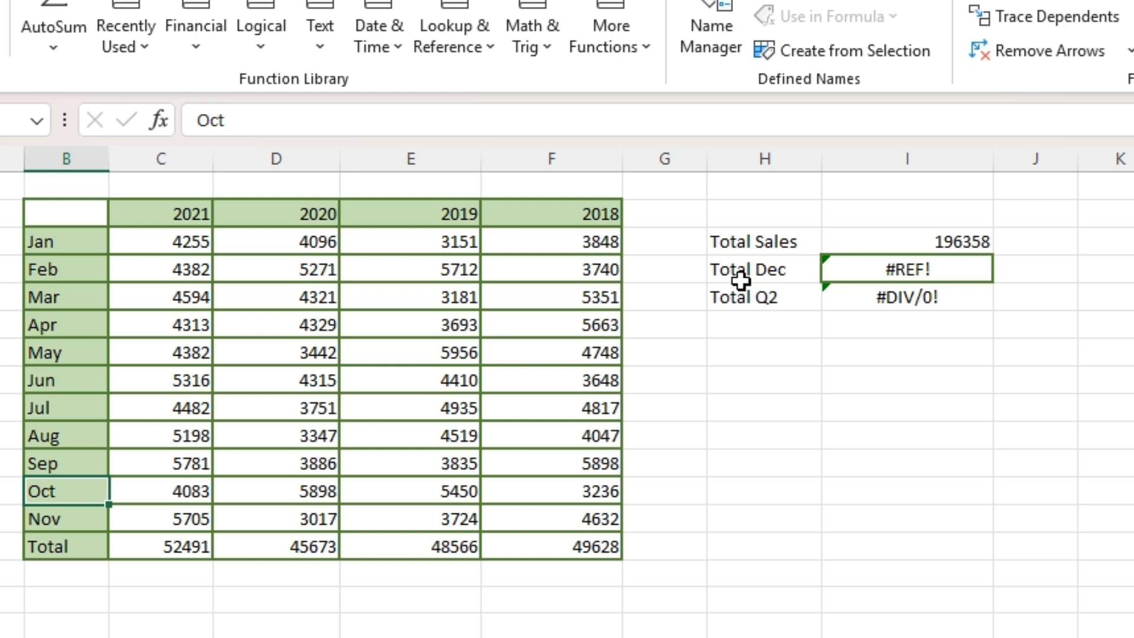
click(903, 277)
click(837, 327)
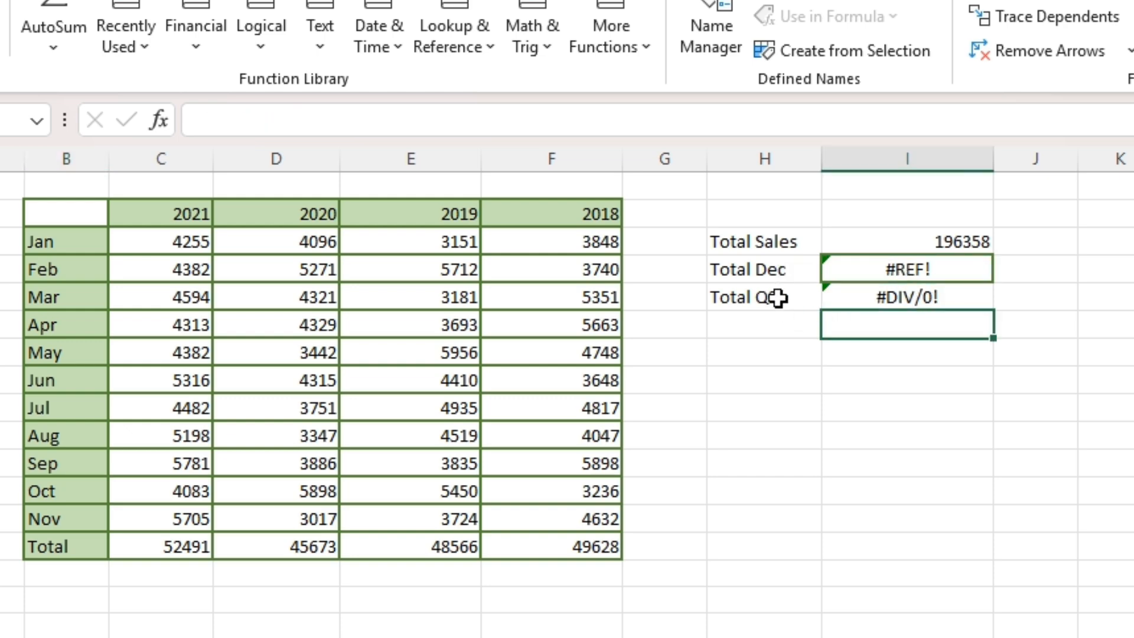
- Change the Total Dec label in H4 to Total Nov
click(785, 272)
double_click(800, 272)
key(BackSpace)
key(BackSpace)
key(BackSpace)
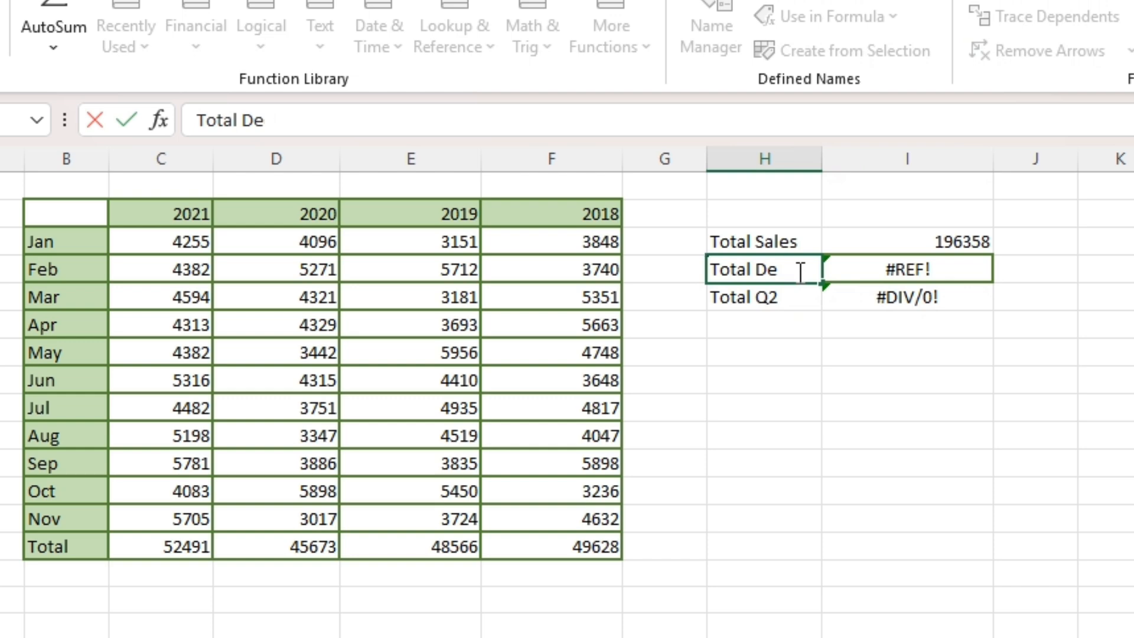
text(Nov)
key(Return)
- Replace the broken reference in I4's SUM formula with the November sales across all four years
key(Up)
key(Right)
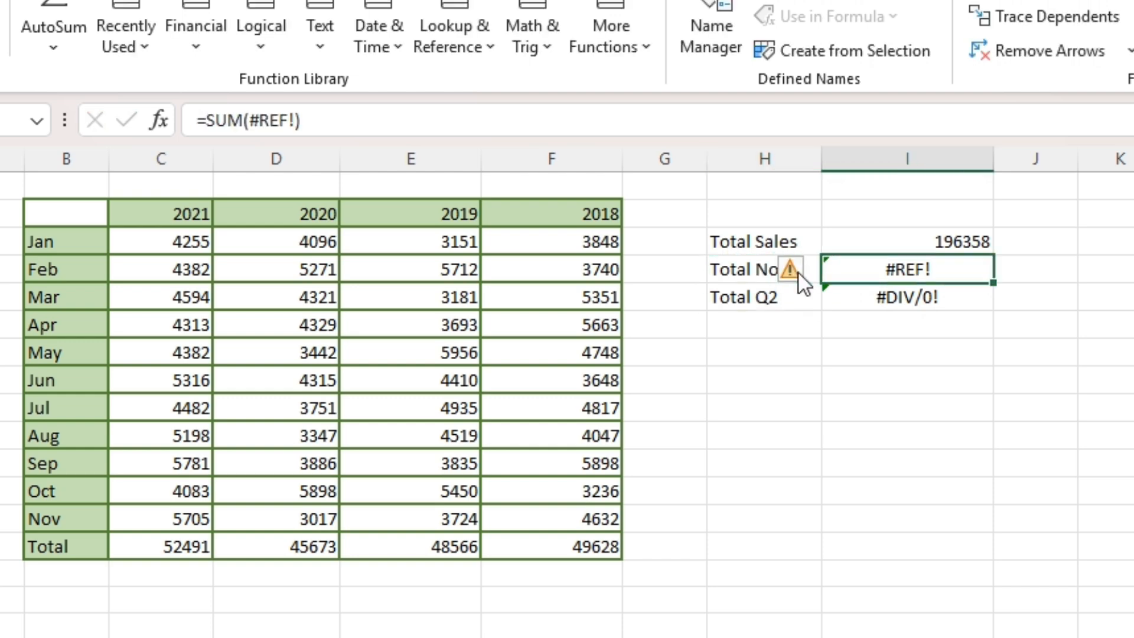
click(297, 118)
key(Left)
key(BackSpace)
key(BackSpace)
key(BackSpace)
key(BackSpace)
key(BackSpace)
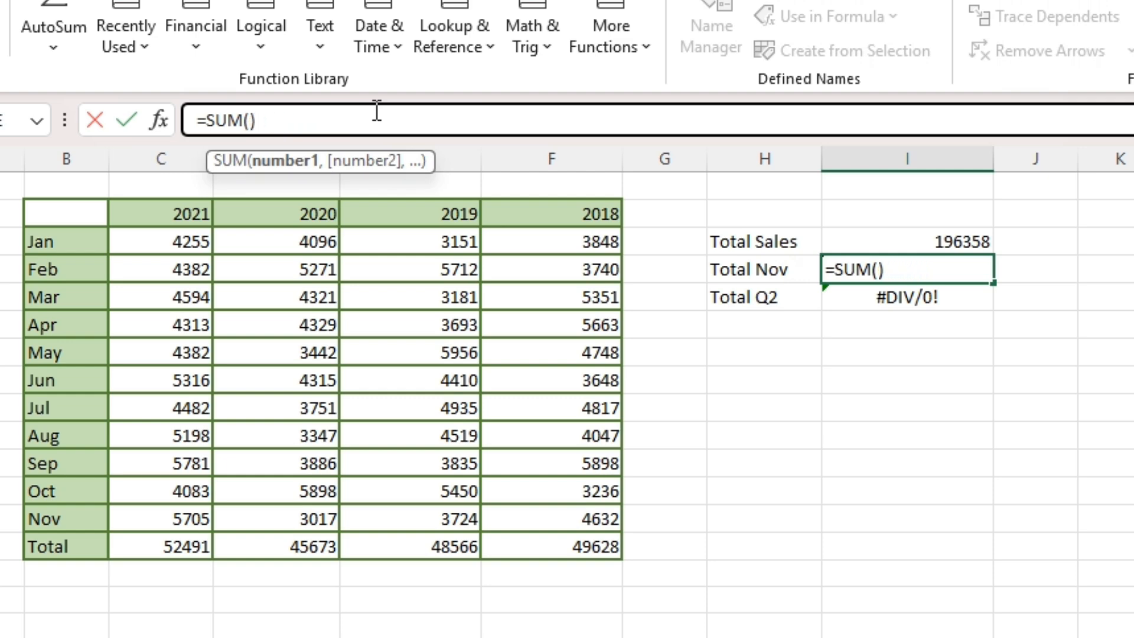
drag(177, 519, 539, 509)
key(Return)
click(1026, 353)
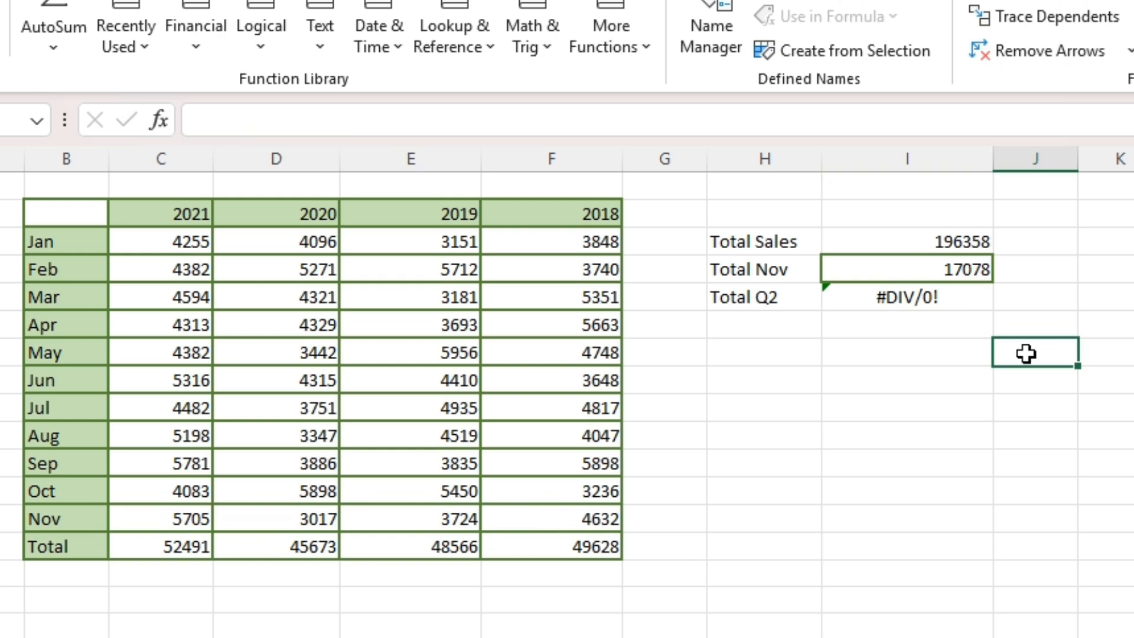
- View the error warning options for the Total Q2 cell I5 to identify its error type, and close them
key(Up)
key(Up)
key(Left)
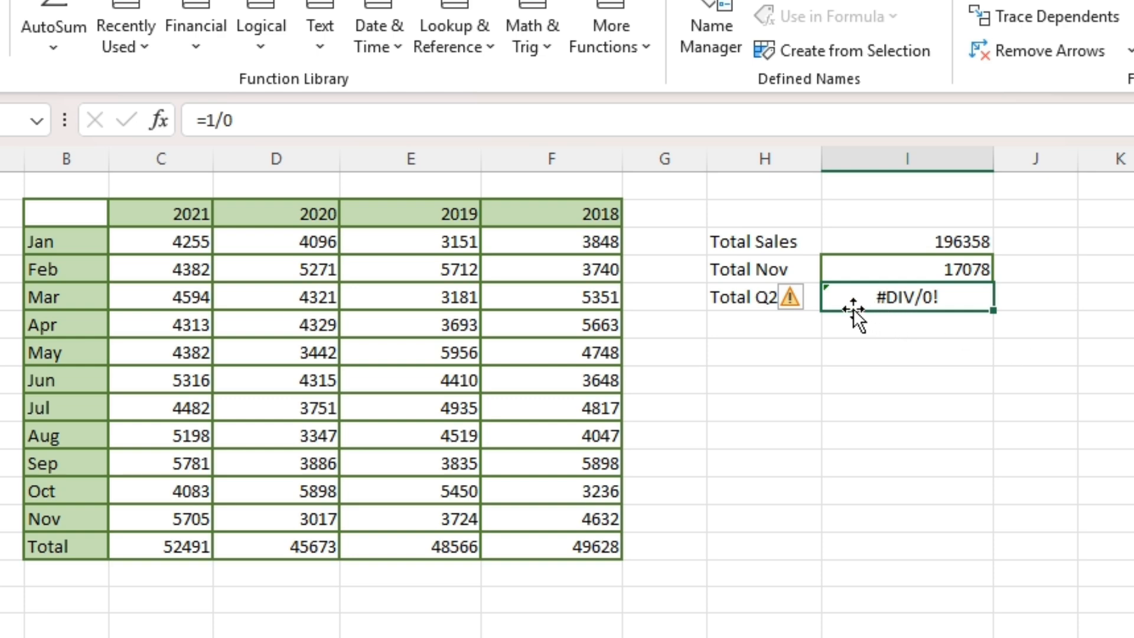
click(807, 298)
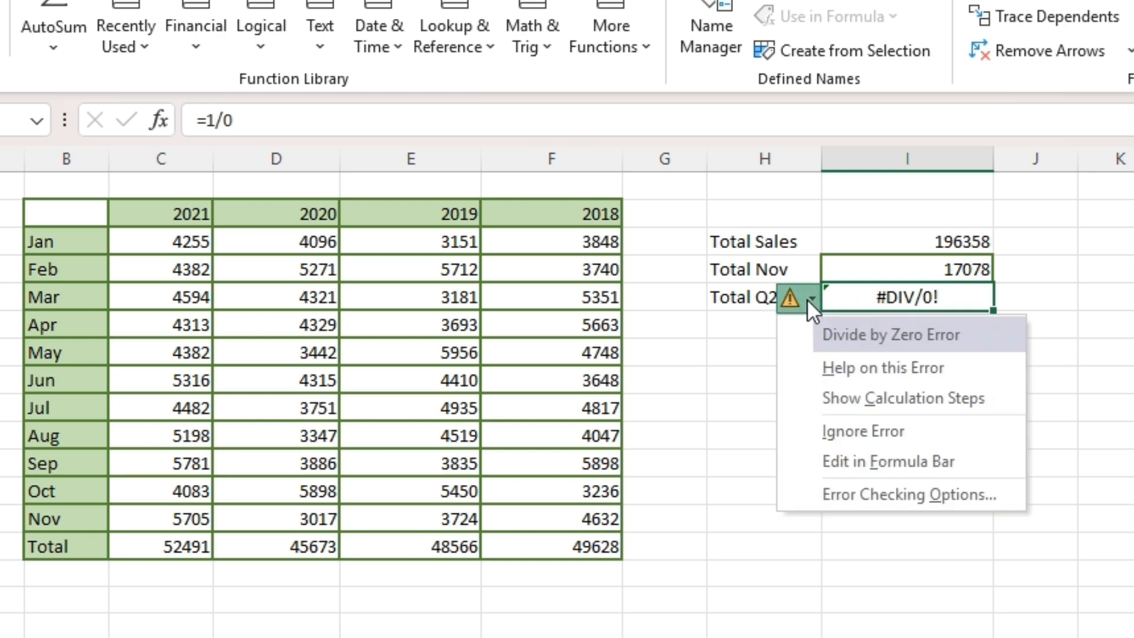
click(807, 299)
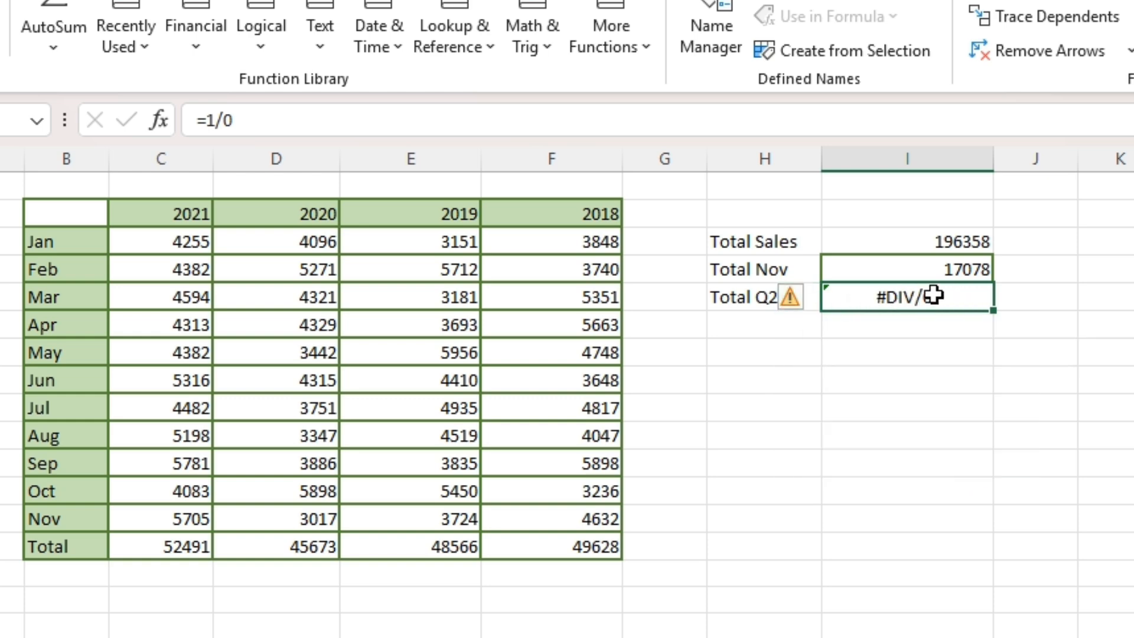
- Replace the Total Q2 formula in I5 with a SUM of the April to June sales across all four years
click(951, 320)
click(855, 302)
key(Delete)
text(=sum)
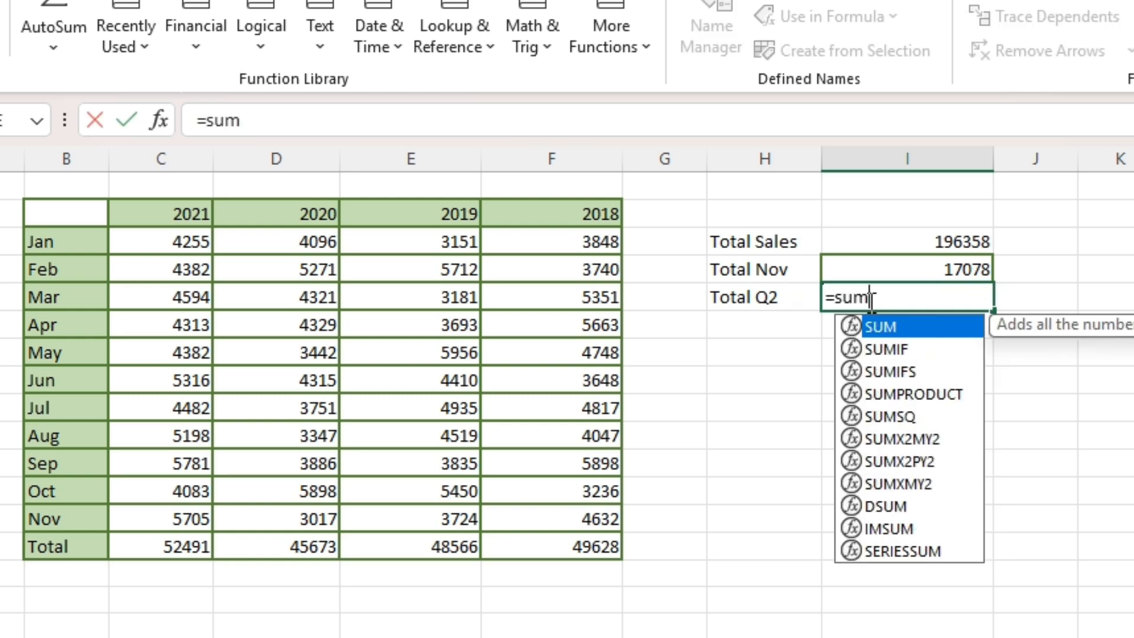
key(Tab)
drag(159, 319, 558, 391)
text())
key(Return)
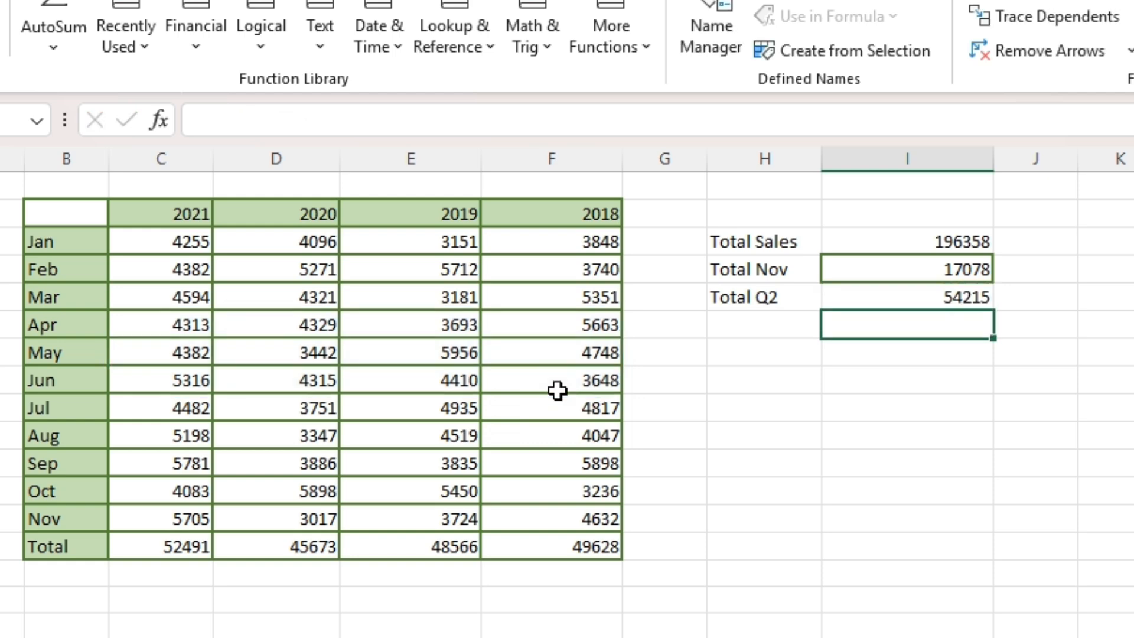